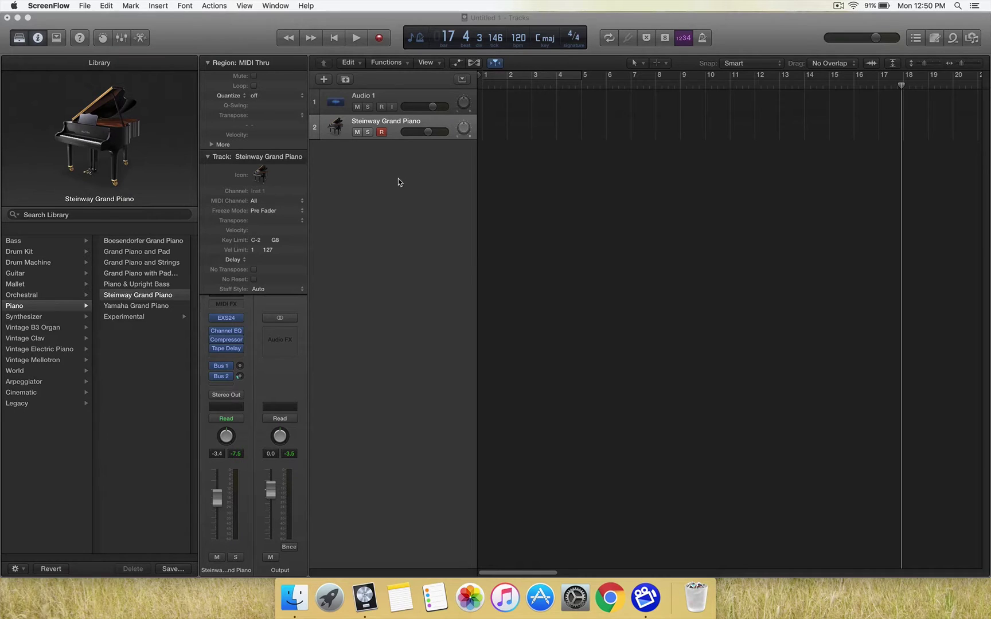
Step: Bring the untitled Logic project with the Audio 1 and Steinway Grand Piano tracks to the front
click(376, 175)
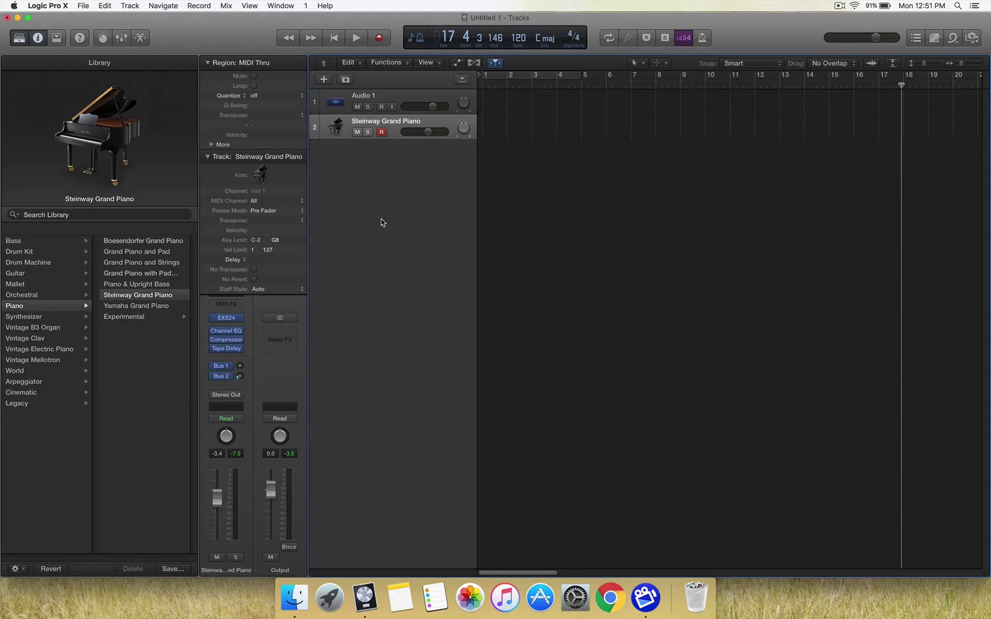
Step: Arm Audio 1 and Steinway Grand Piano, lower the piano to -3.5 dB, and start recording
click(381, 108)
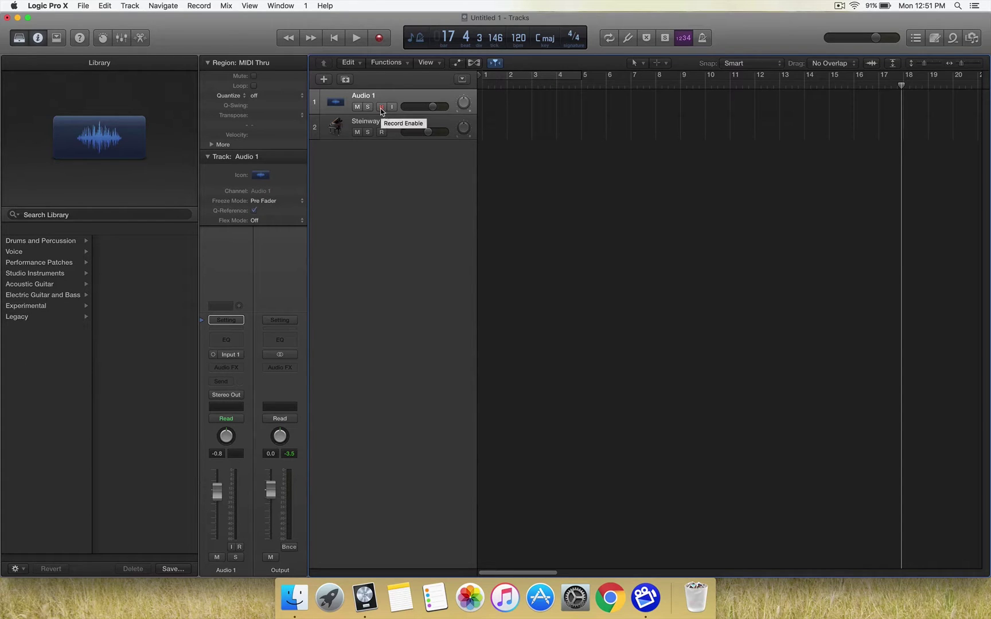
click(381, 132)
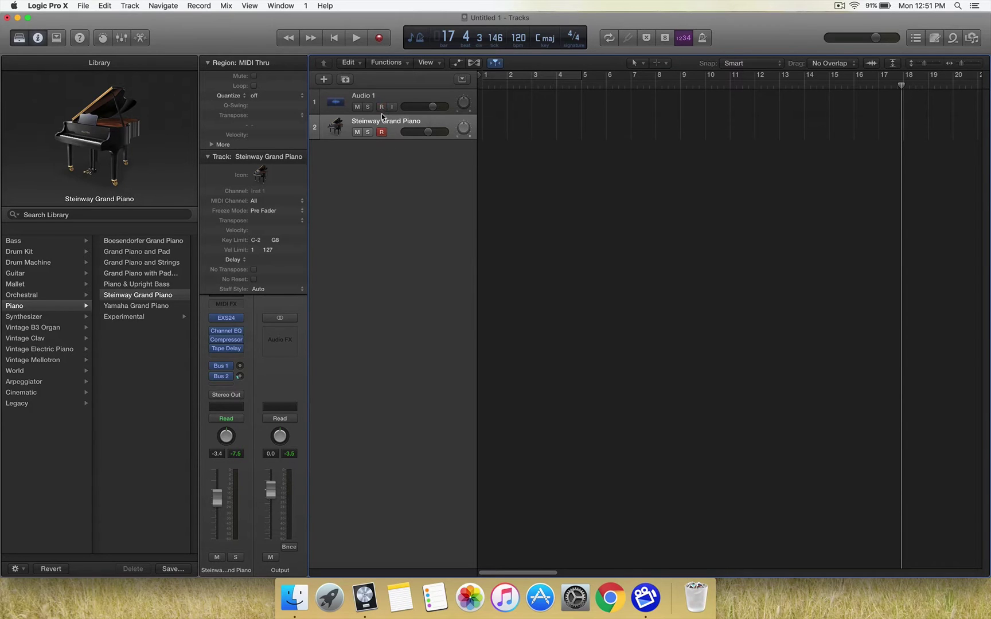
click(381, 107)
drag(428, 131, 427, 132)
click(381, 40)
Step: Record the vocal and piano takes from bar 1 with a count-in, stopping after bar 16
click(334, 37)
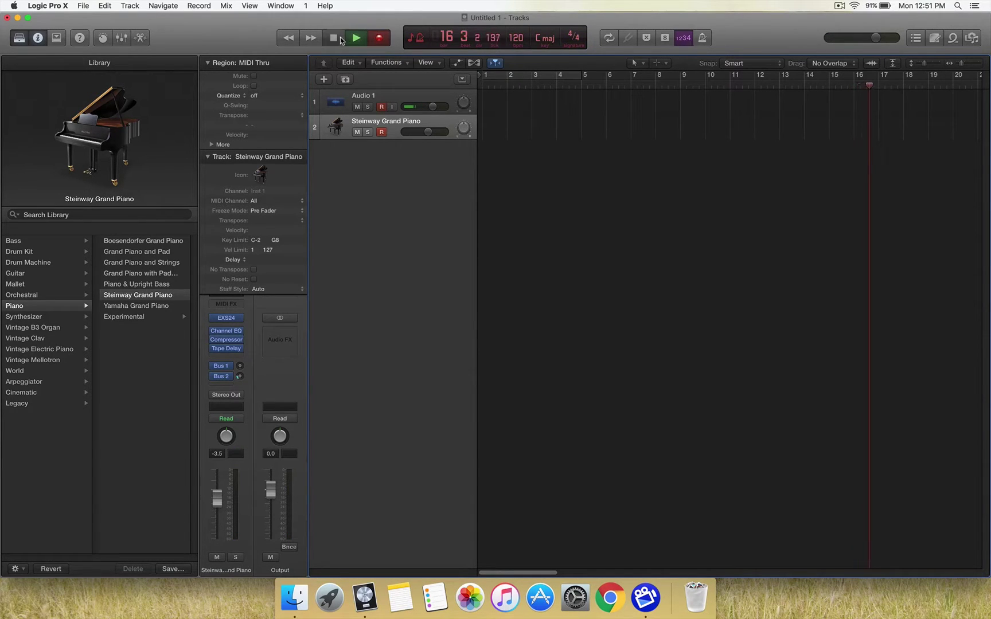
click(381, 39)
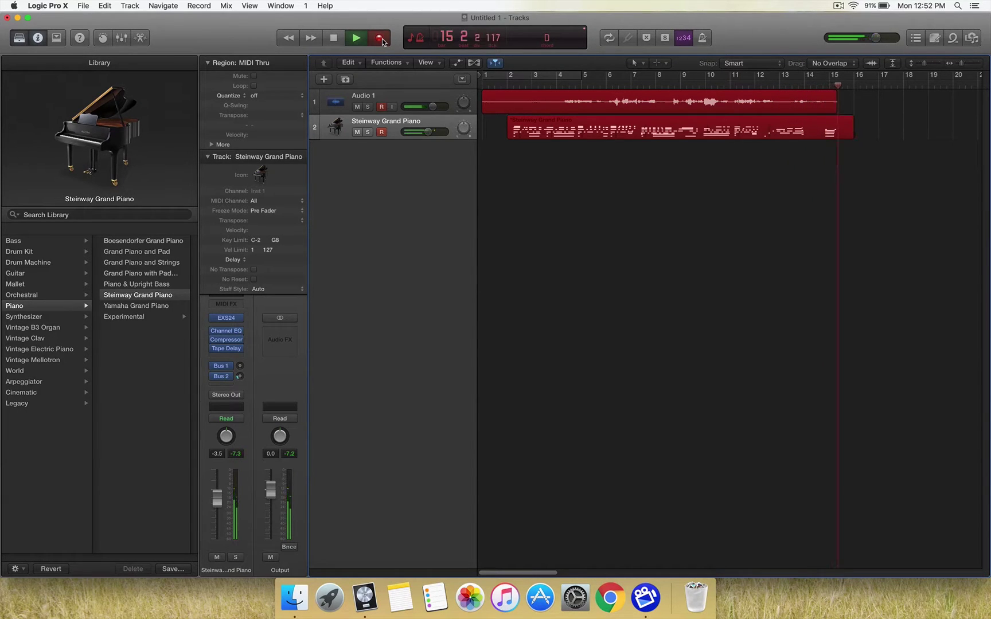
click(335, 39)
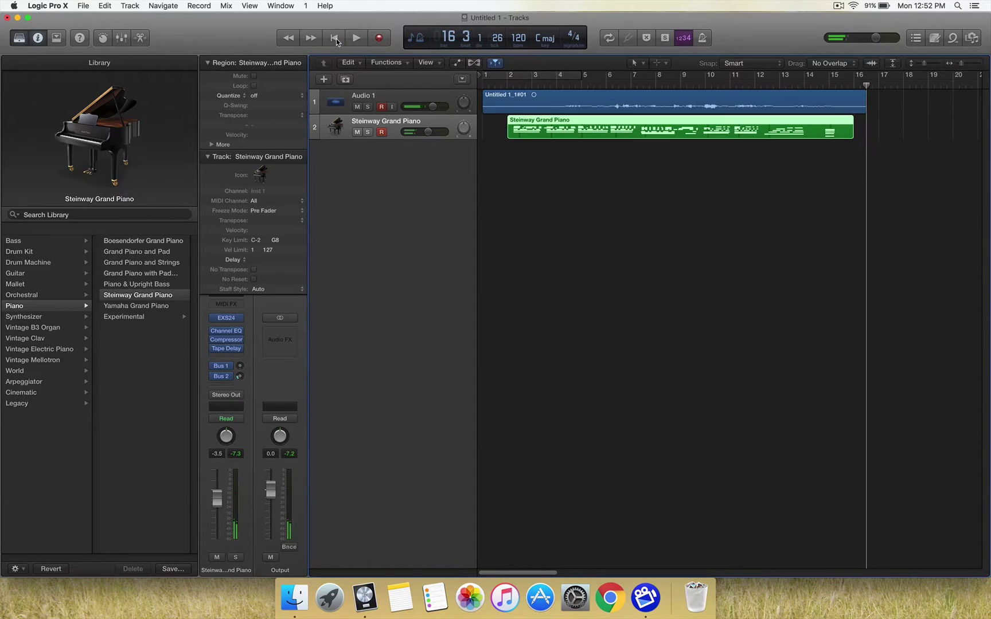
Step: Open the 'Untitled 1_1#01' vocal region in a tall Audio Track Editor, with Inspector and Library hidden
click(561, 102)
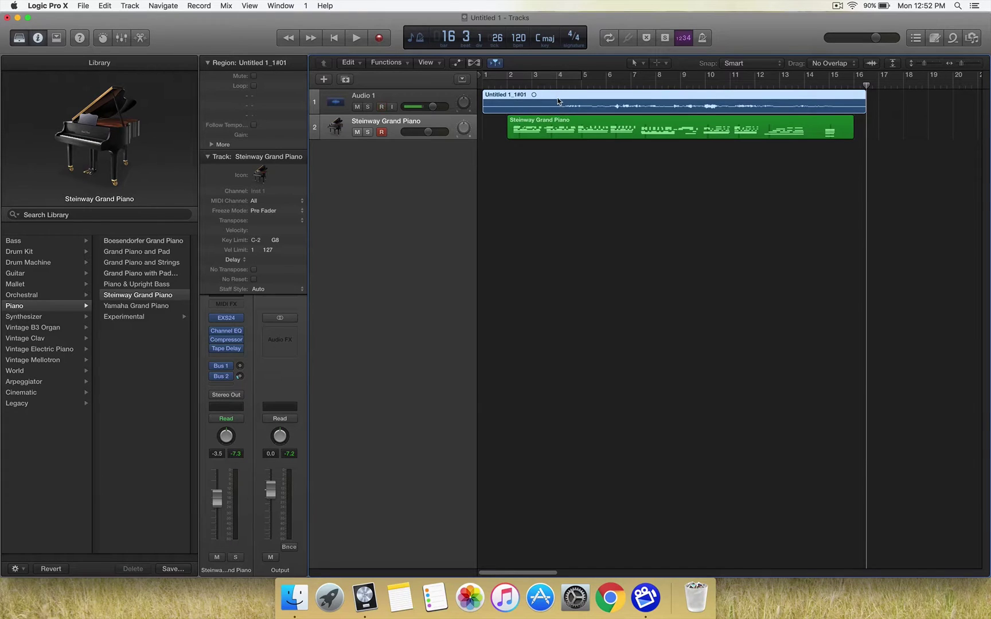
click(141, 38)
click(141, 38)
key(e)
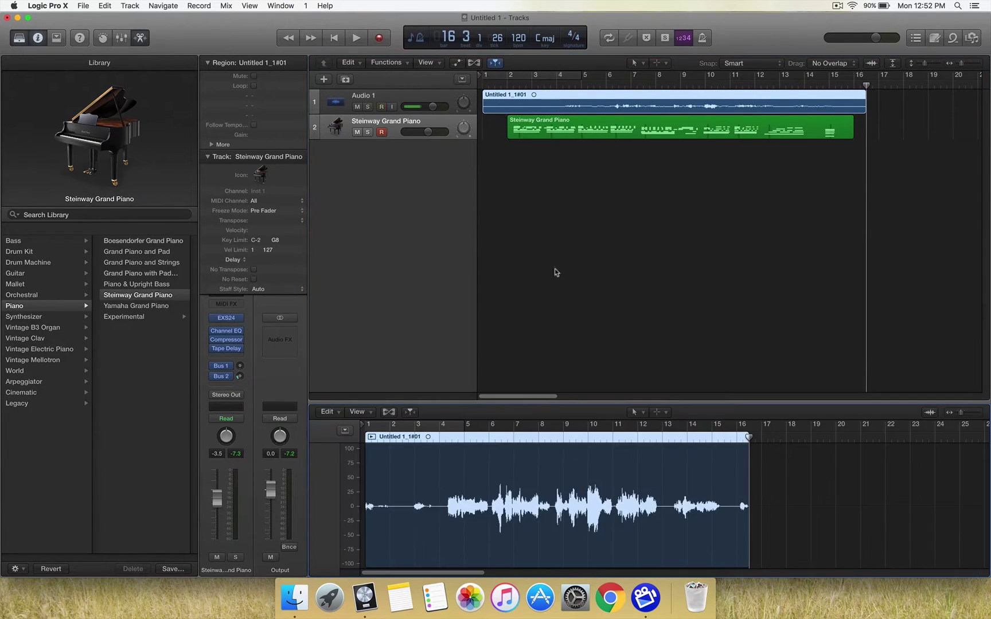
click(36, 38)
key(y)
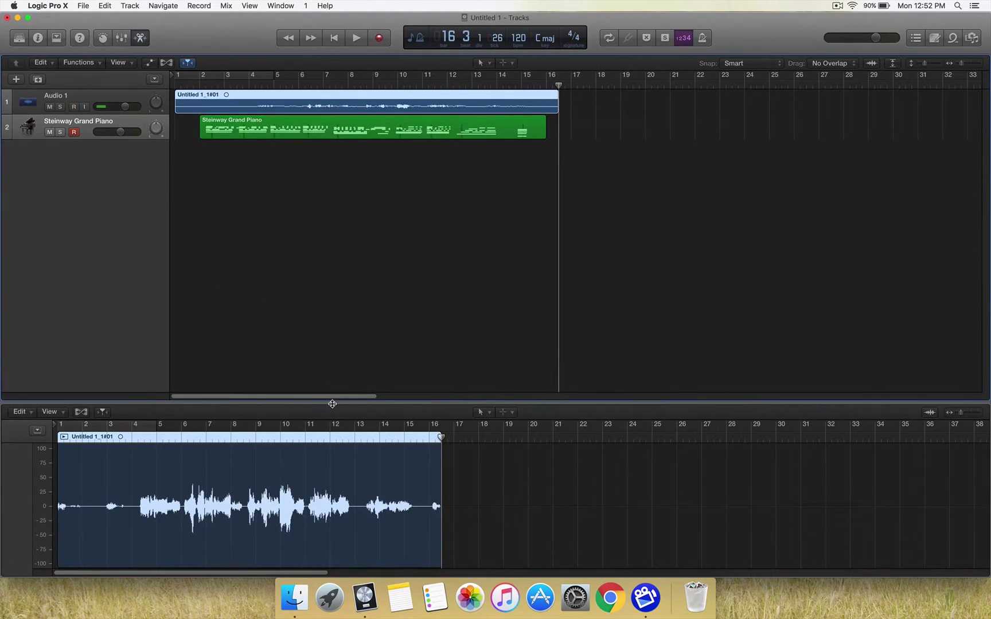
drag(332, 404, 348, 227)
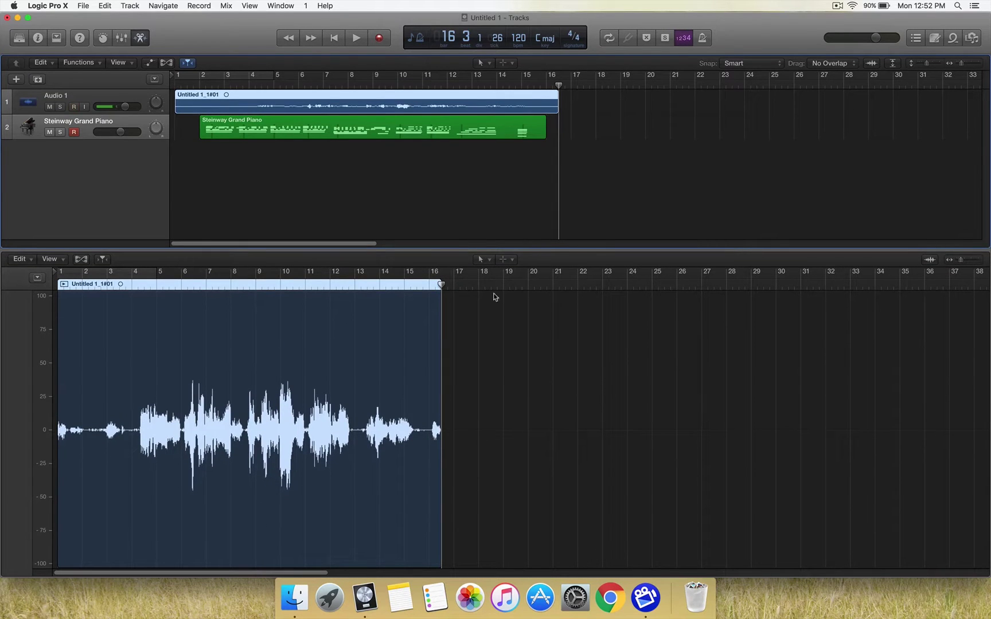
Step: Zoom in on the vocal waveform through bar 16 and play it back from bar 4
click(962, 262)
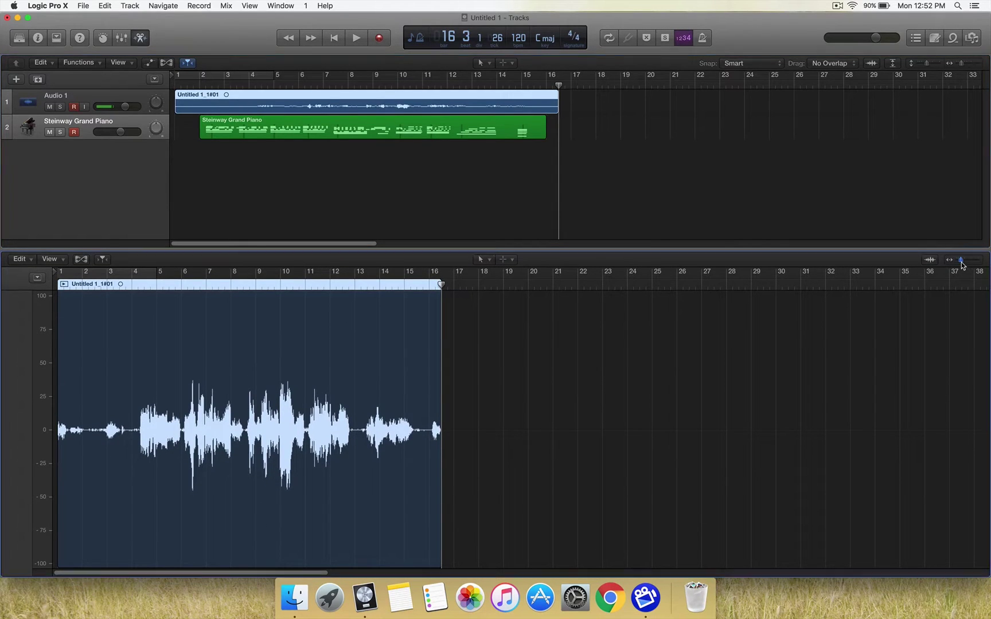
drag(961, 262, 964, 262)
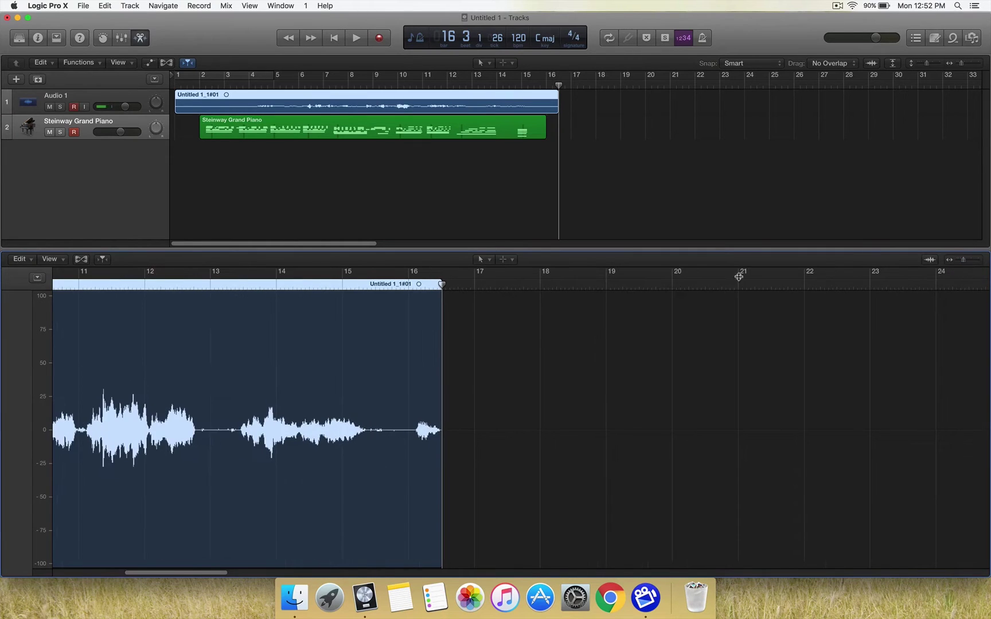
drag(174, 572, 111, 581)
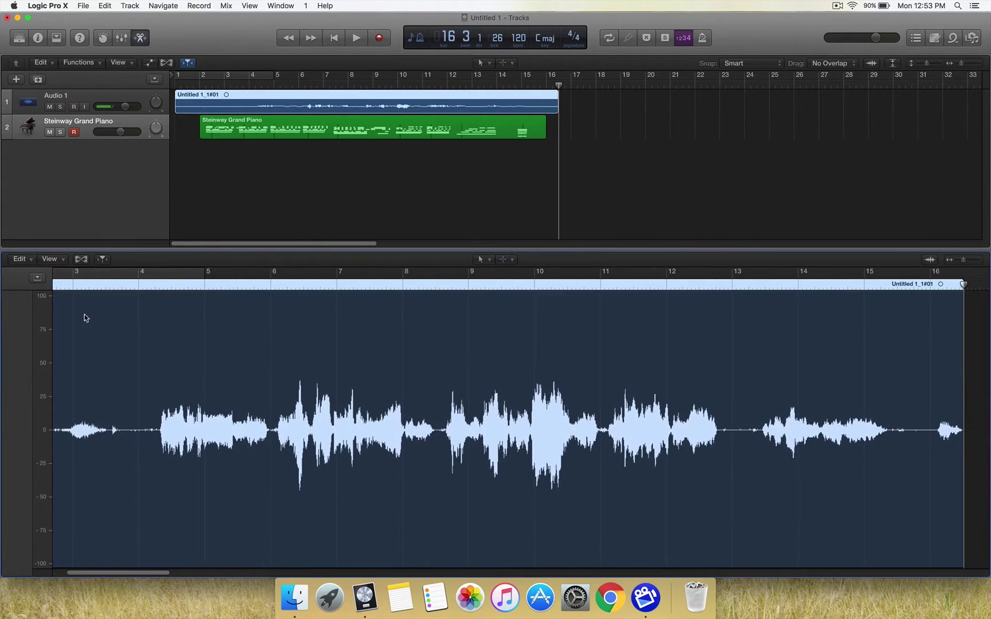
click(143, 287)
key(space)
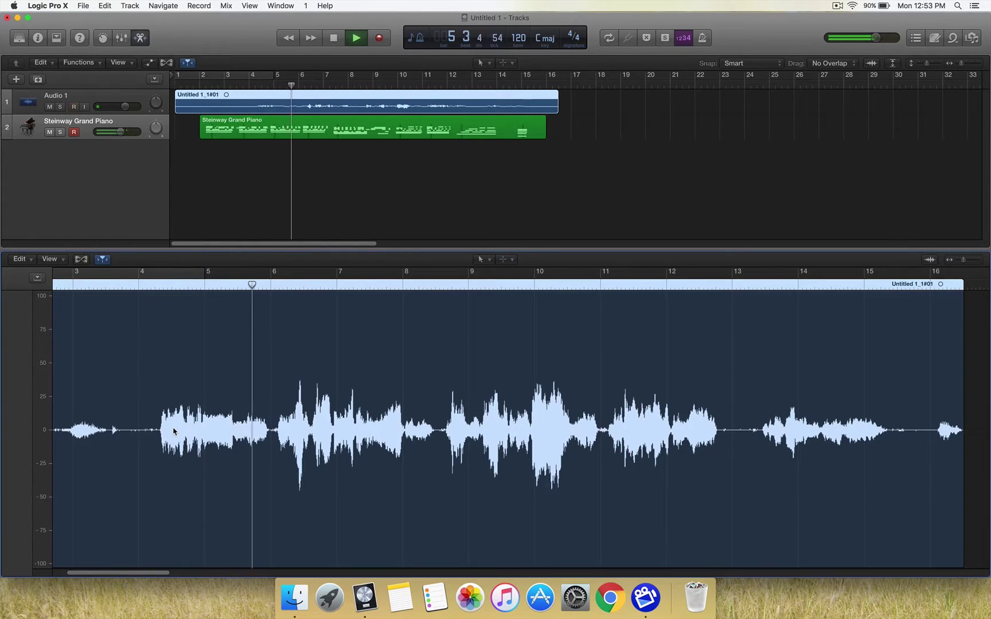
key(space)
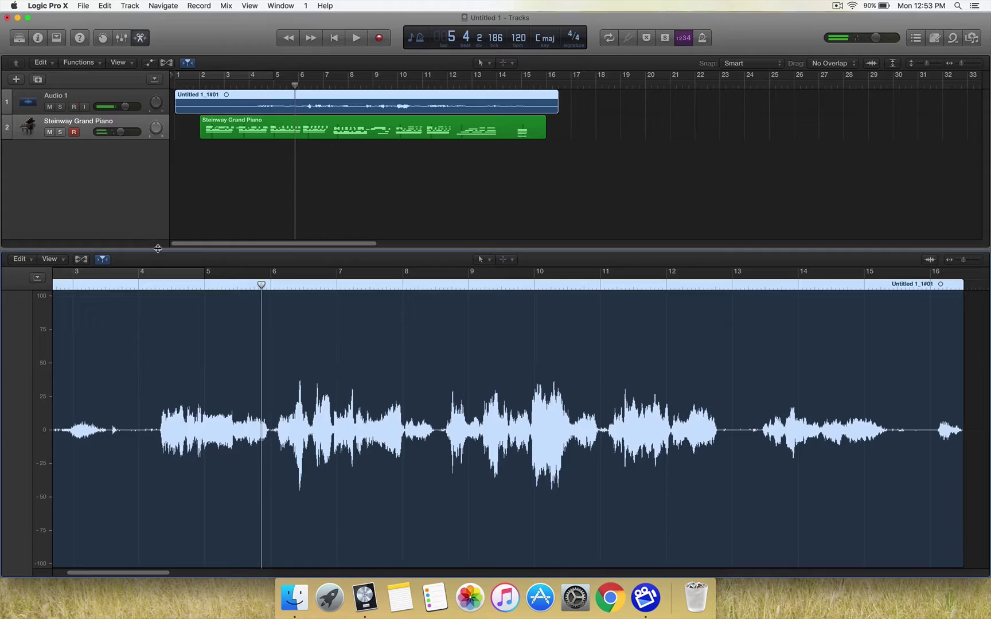
drag(159, 249, 137, 193)
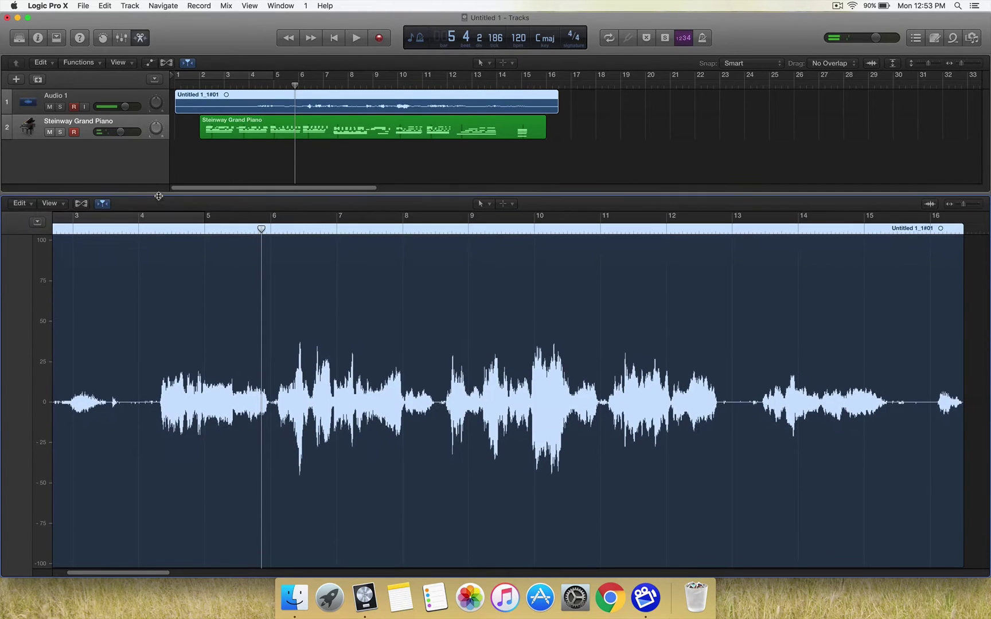
click(81, 202)
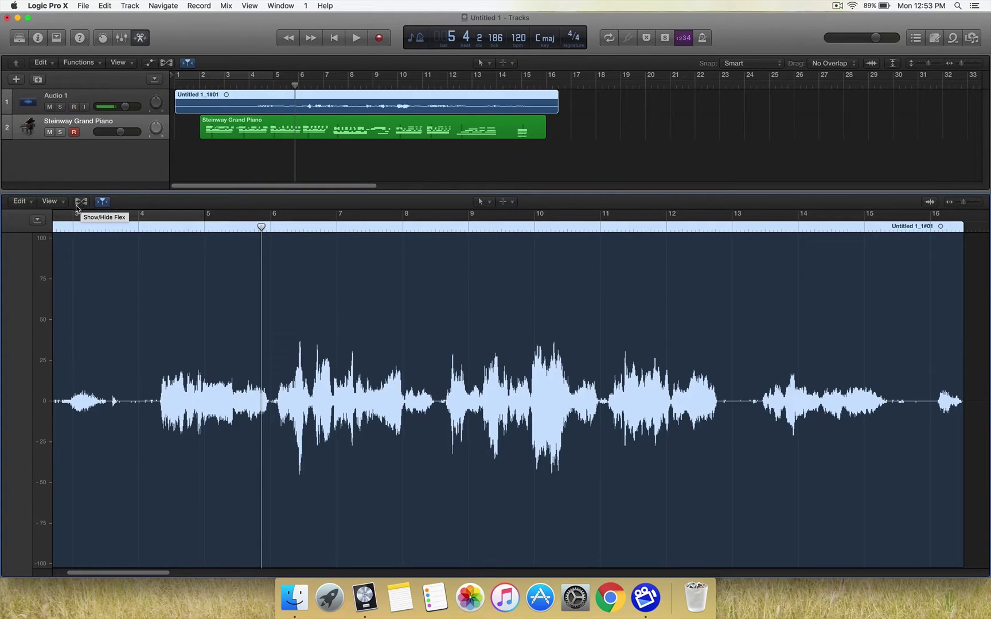
Step: Turn on Flex editing for Audio 1 and switch it to Flex Pitch mode
click(79, 208)
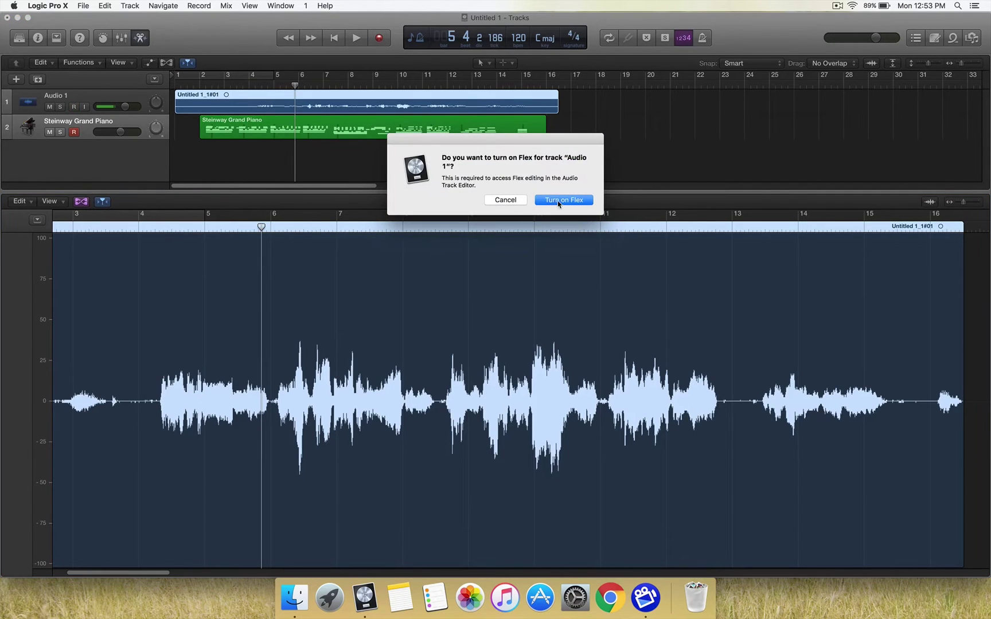
click(559, 201)
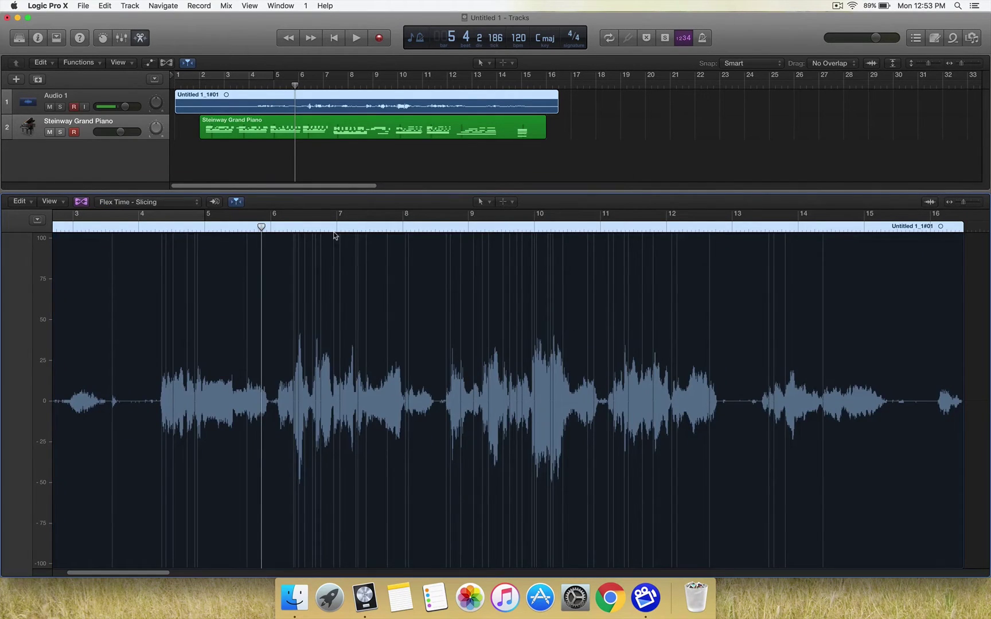
click(148, 203)
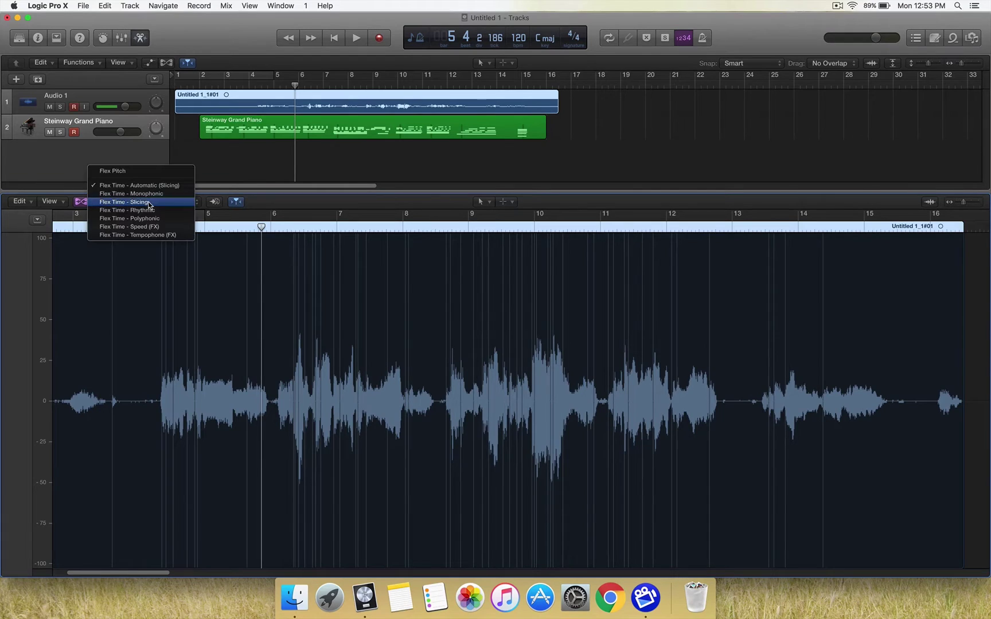
click(132, 173)
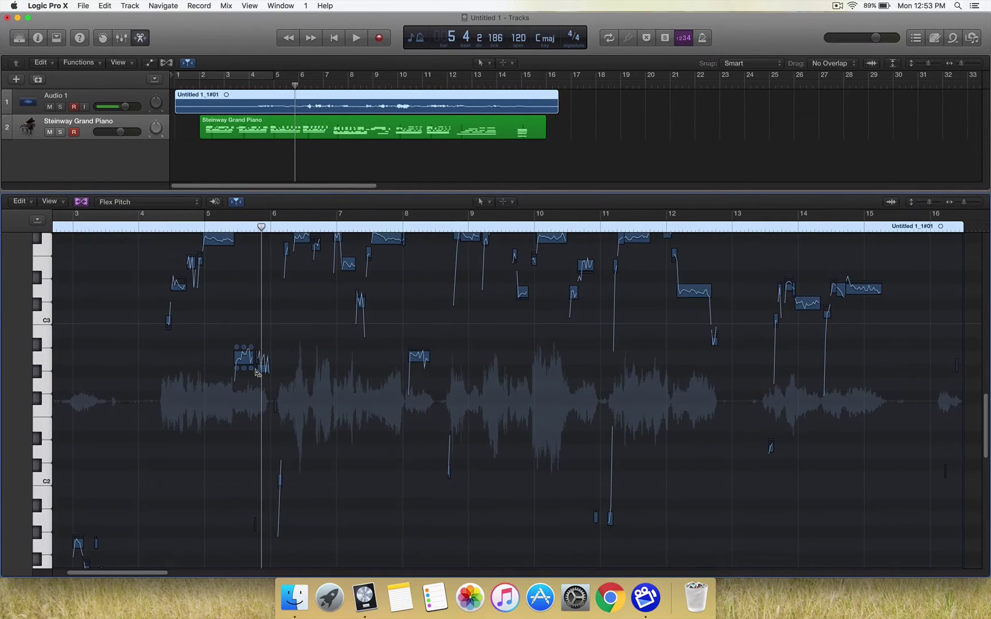
scroll(256, 373, up, 3)
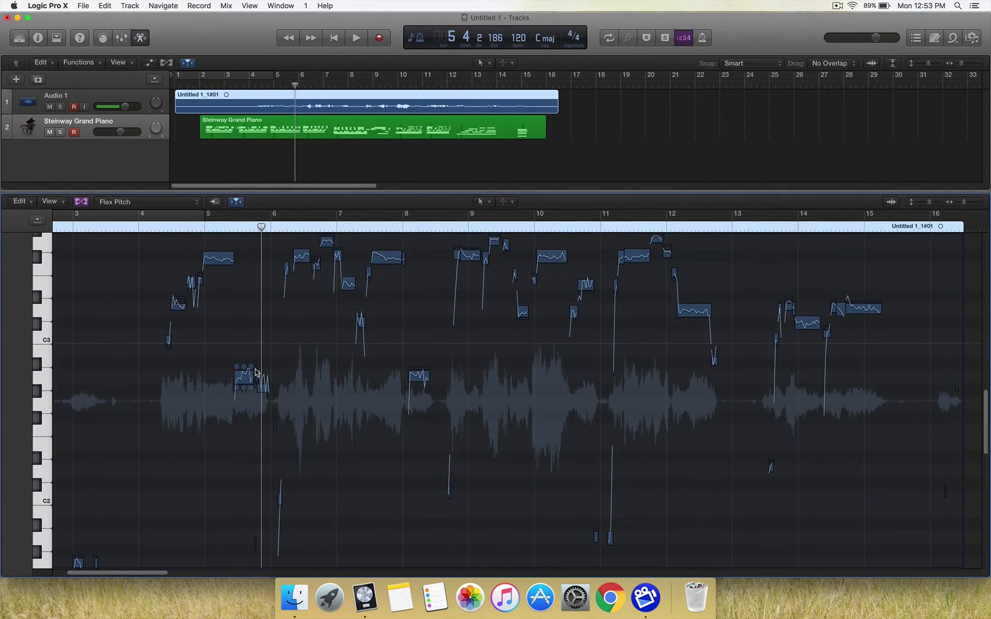
scroll(256, 373, up, 1)
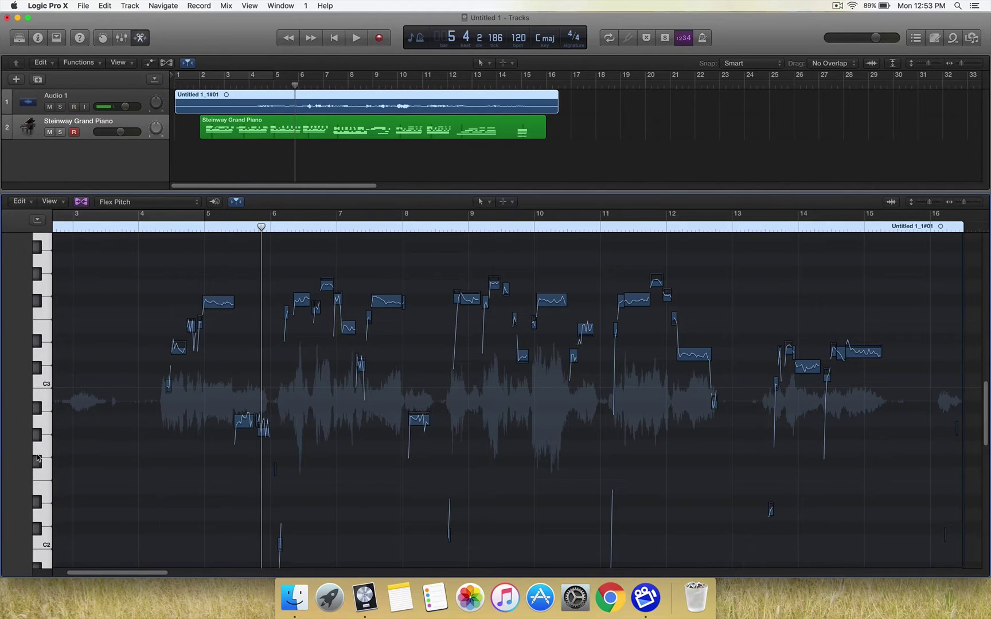
Step: Select the sung notes near bars 4 and 5 and play them back from just before bar 5
click(176, 344)
click(164, 227)
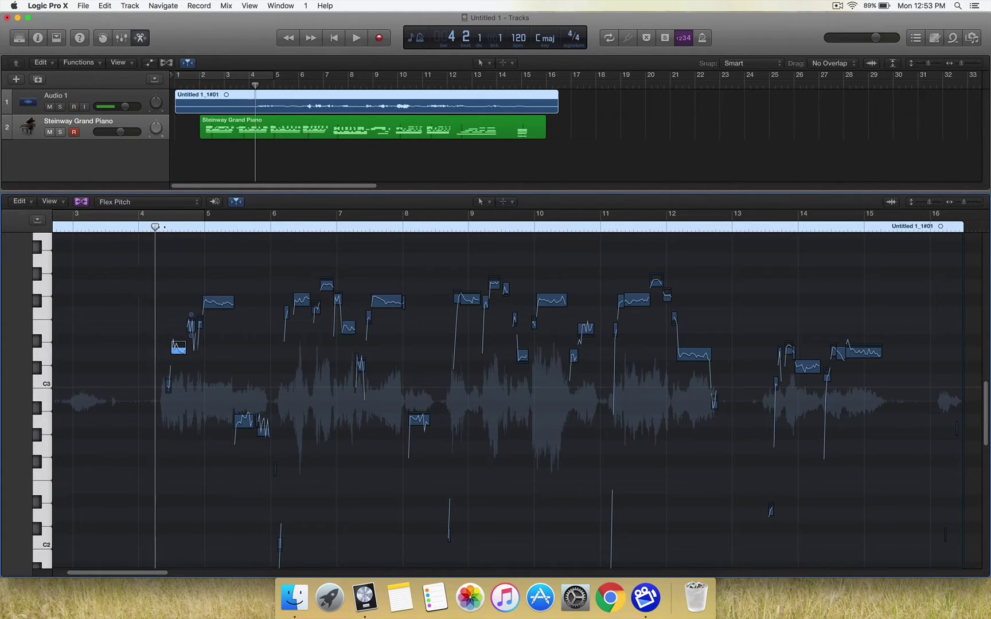
click(212, 300)
key(space)
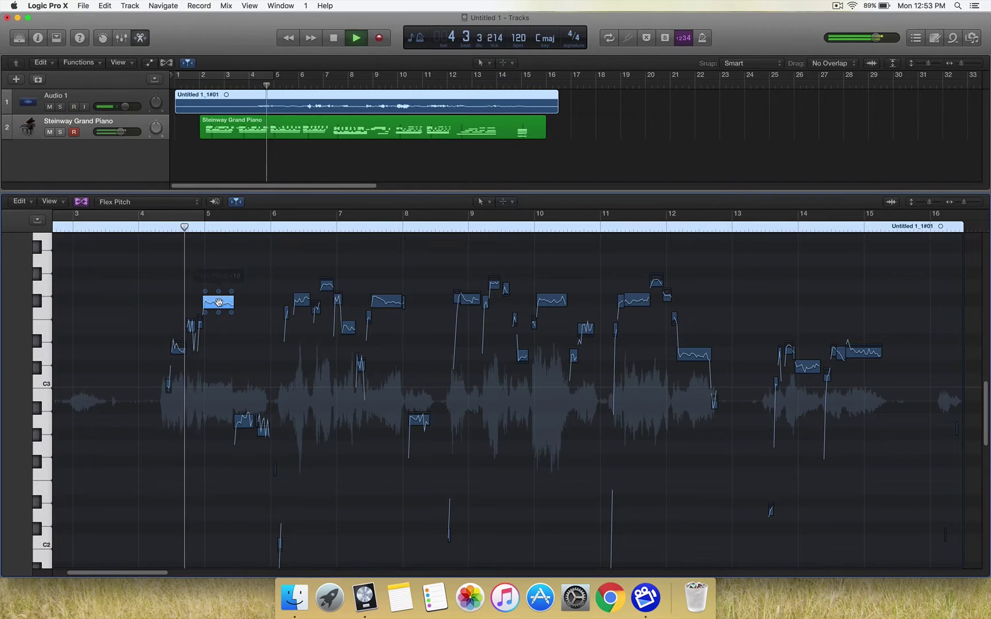
key(space)
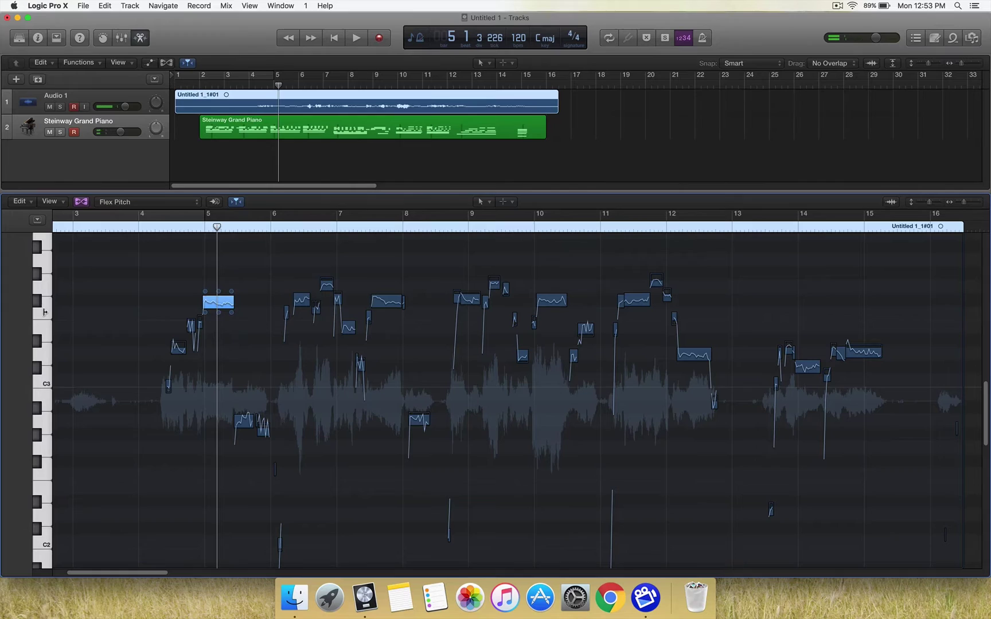
click(189, 227)
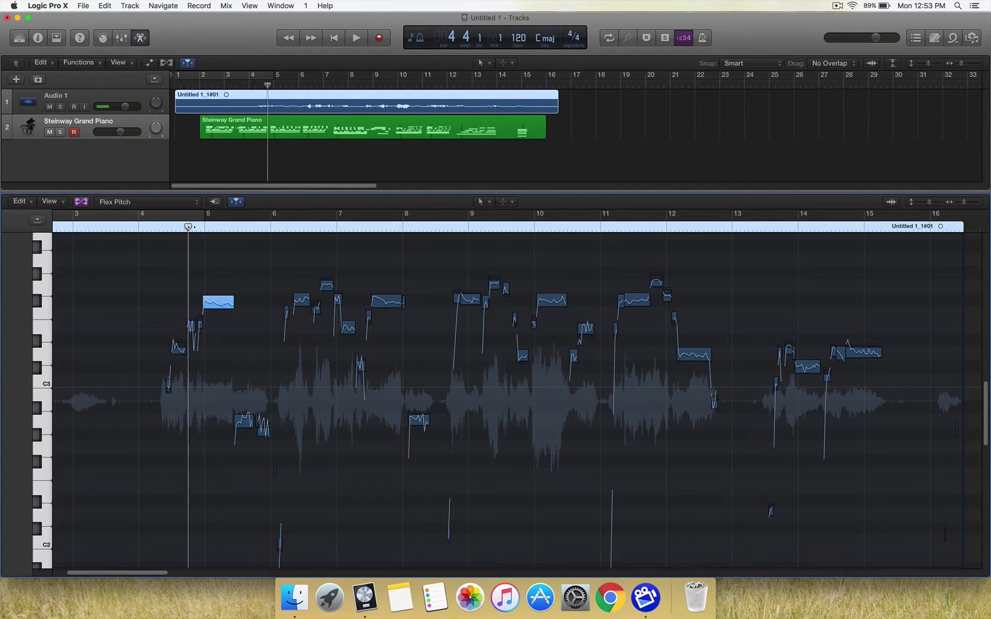
key(space)
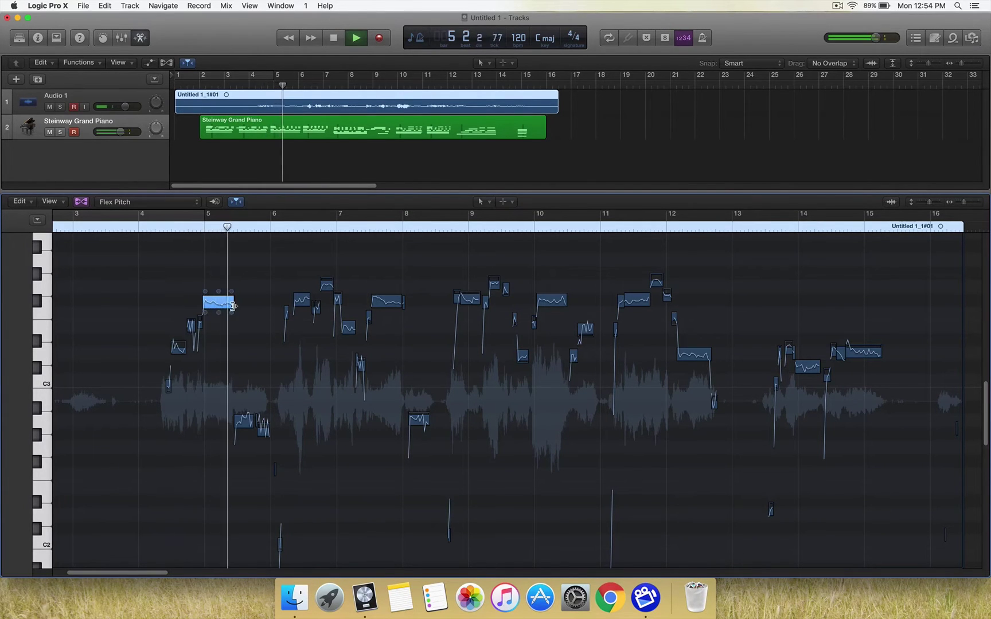
Step: Select all vocal notes, drag their vibrato flat, and apply Set to Perfect Pitch
key(space)
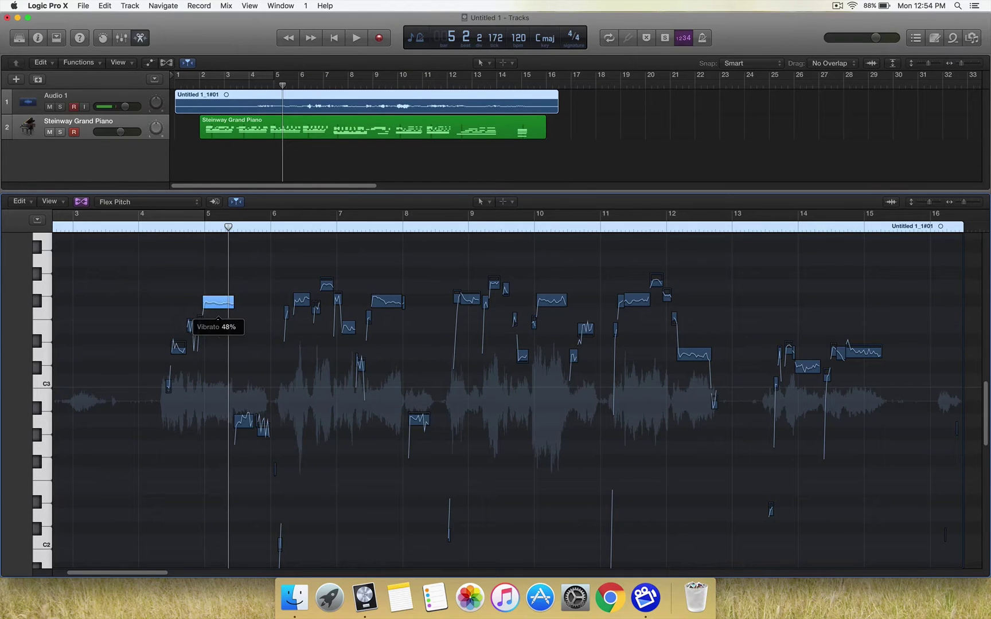
key(super+a)
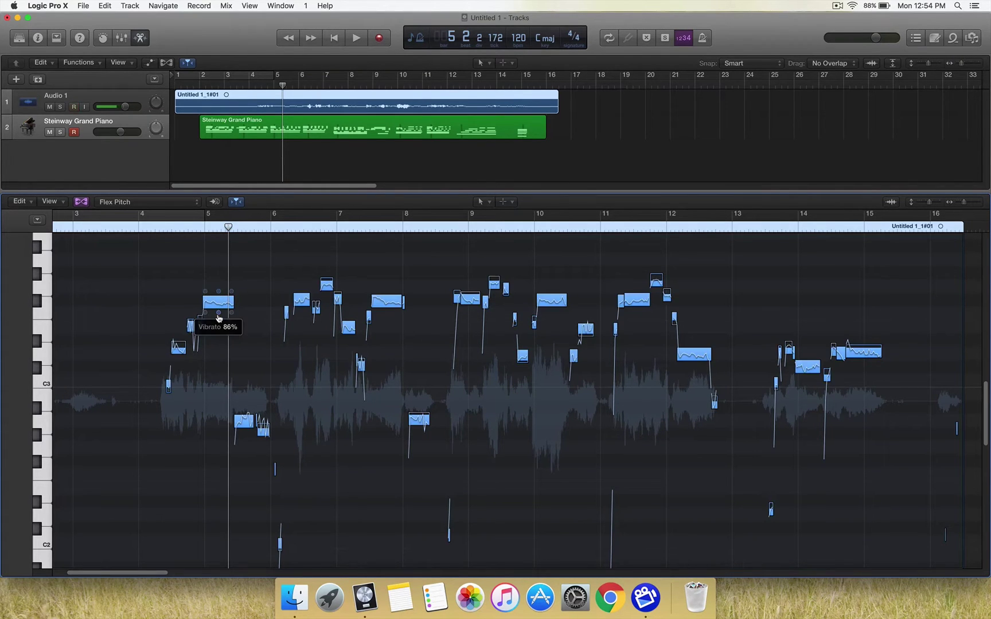
mouse_move(220, 316)
mouse_move(220, 317)
mouse_down()
mouse_move(225, 341)
mouse_move(223, 330)
mouse_up()
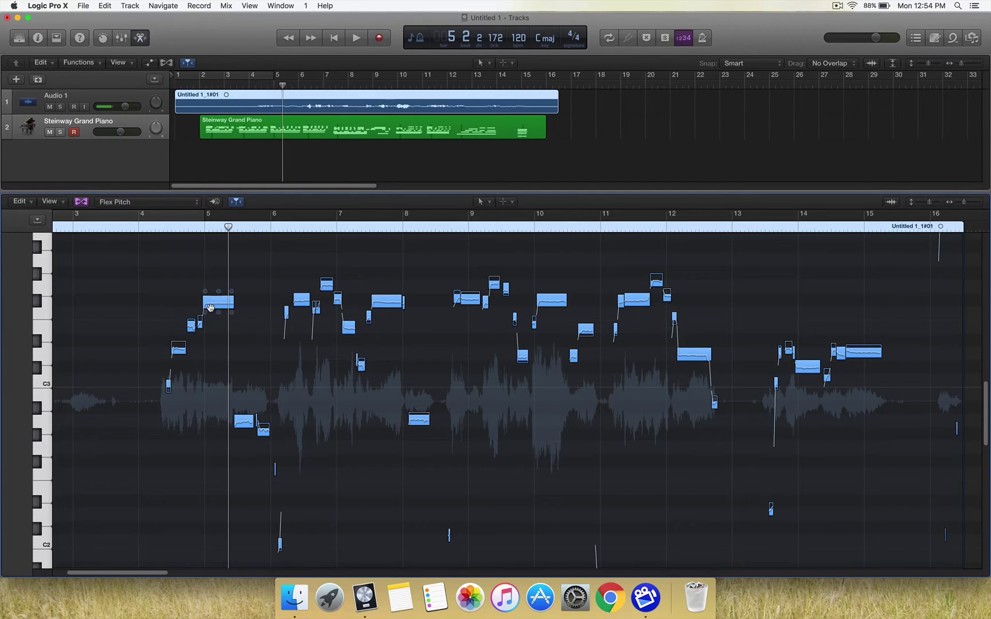
right_click(216, 304)
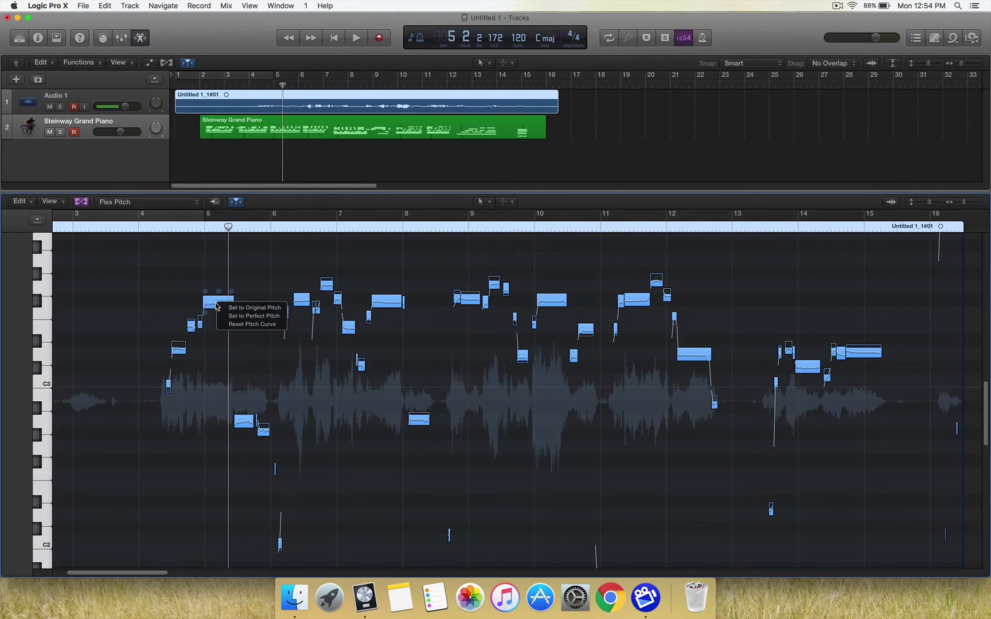
click(252, 316)
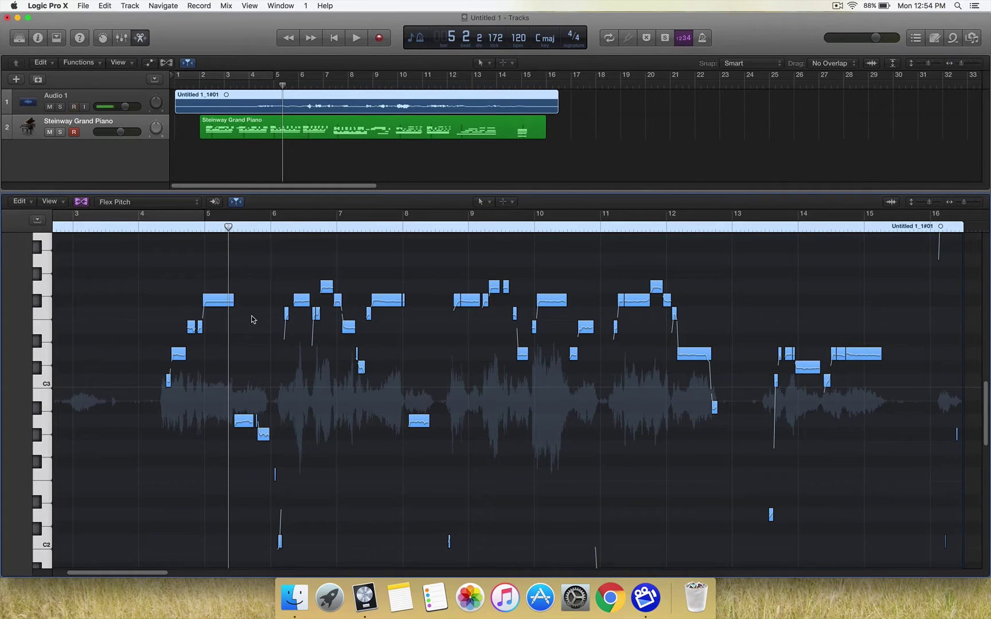
click(218, 300)
Step: Undo the blanket correction, then hand-adjust the vibrato and fine pitch of the bar-5 note
key(super+z)
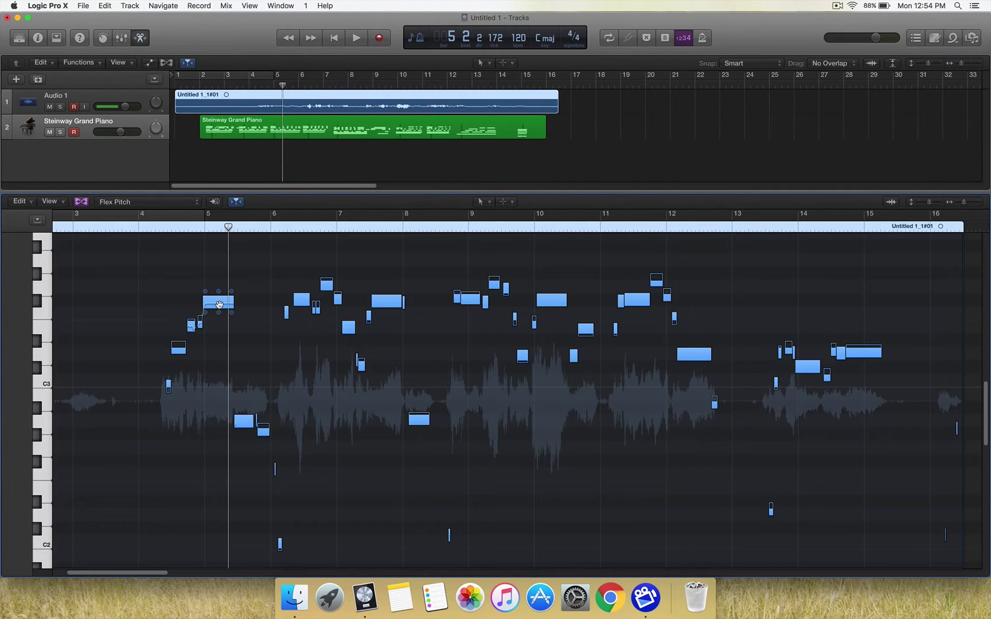
drag(219, 313, 224, 331)
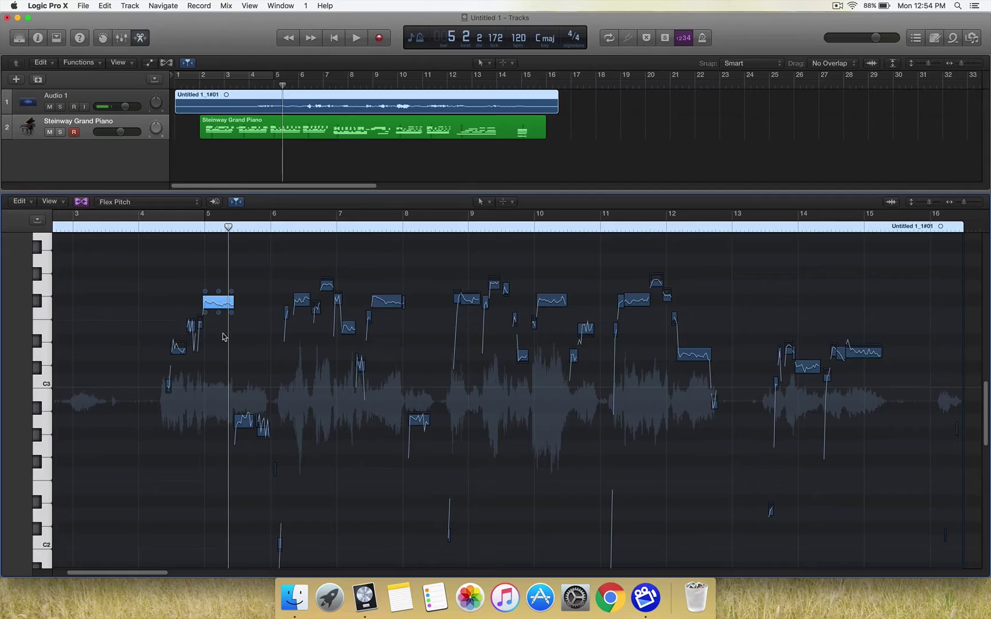
mouse_move(220, 317)
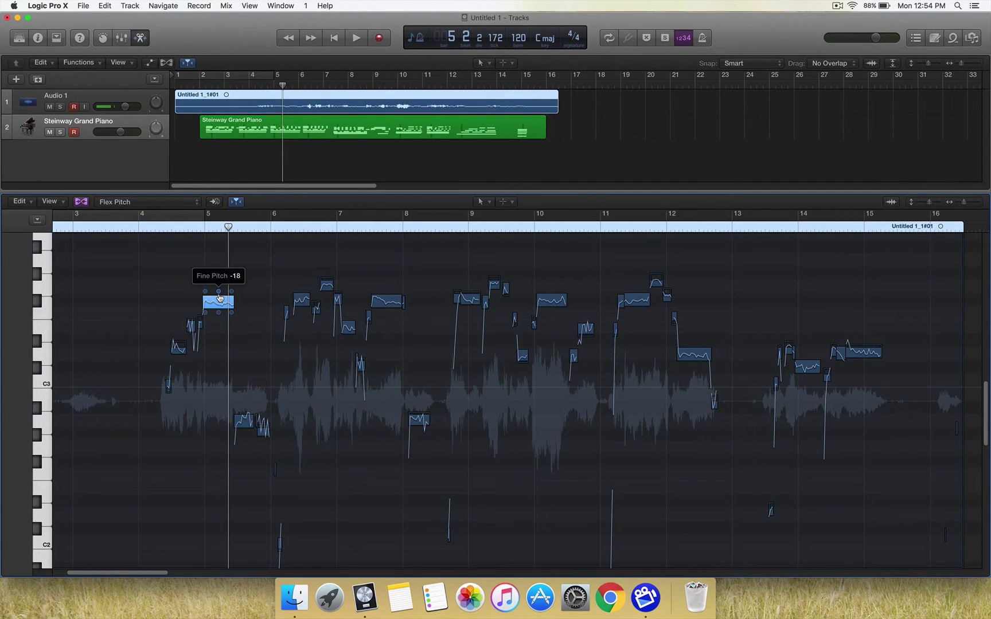
click(220, 296)
drag(220, 296, 219, 288)
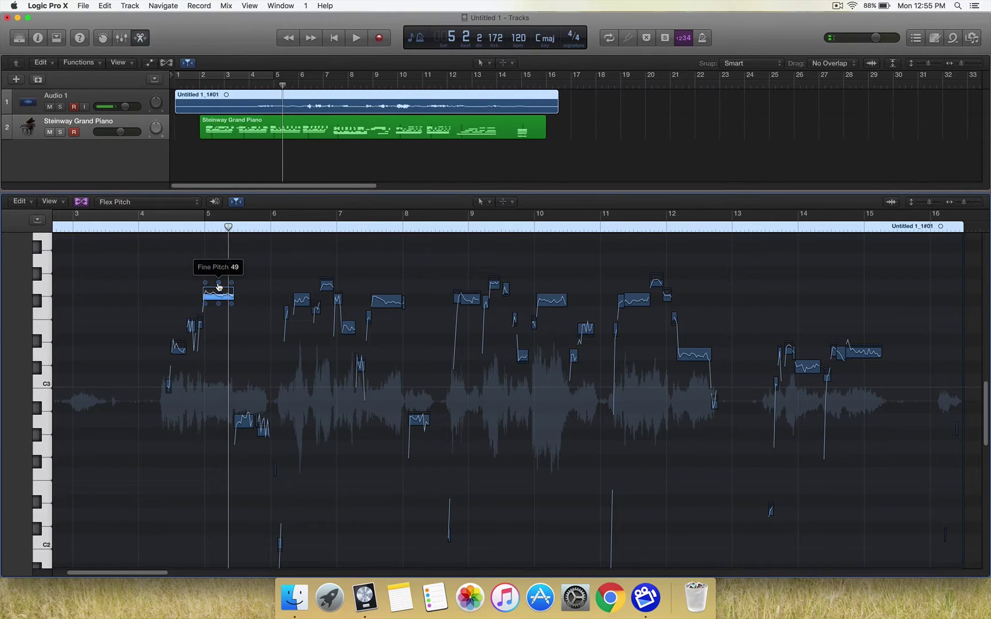
drag(218, 287, 220, 326)
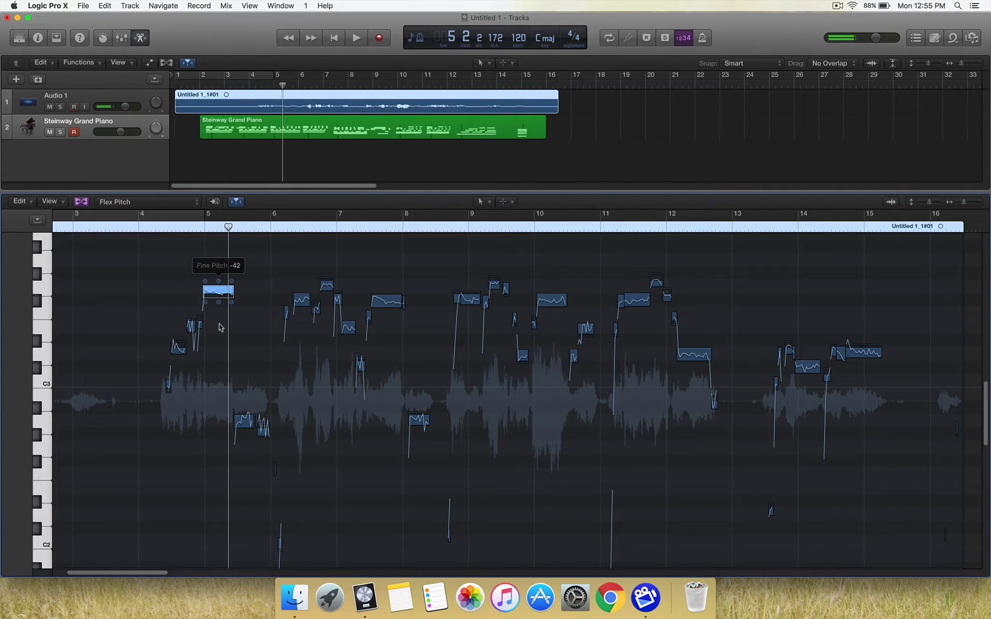
key(alt+Down)
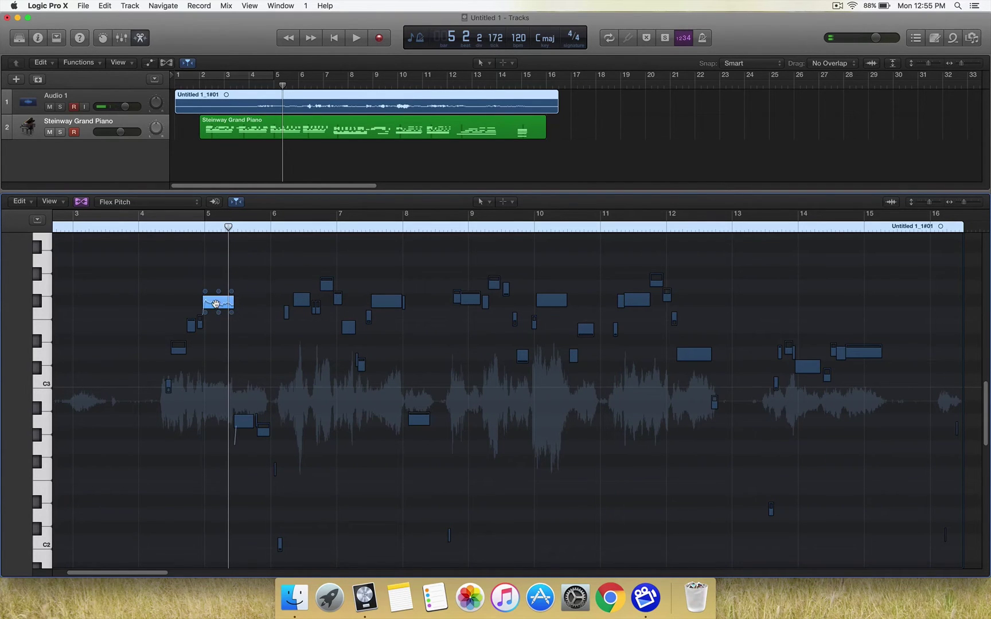
Step: Audition from bar 4 and lower the fine pitch of the note around bar 7.5
drag(170, 227, 155, 227)
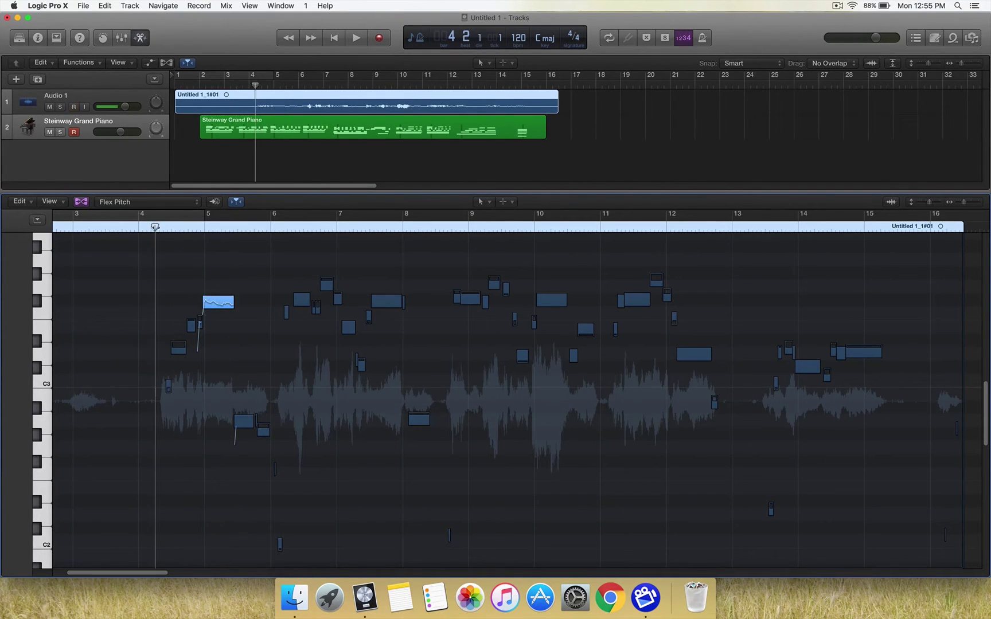
key(space)
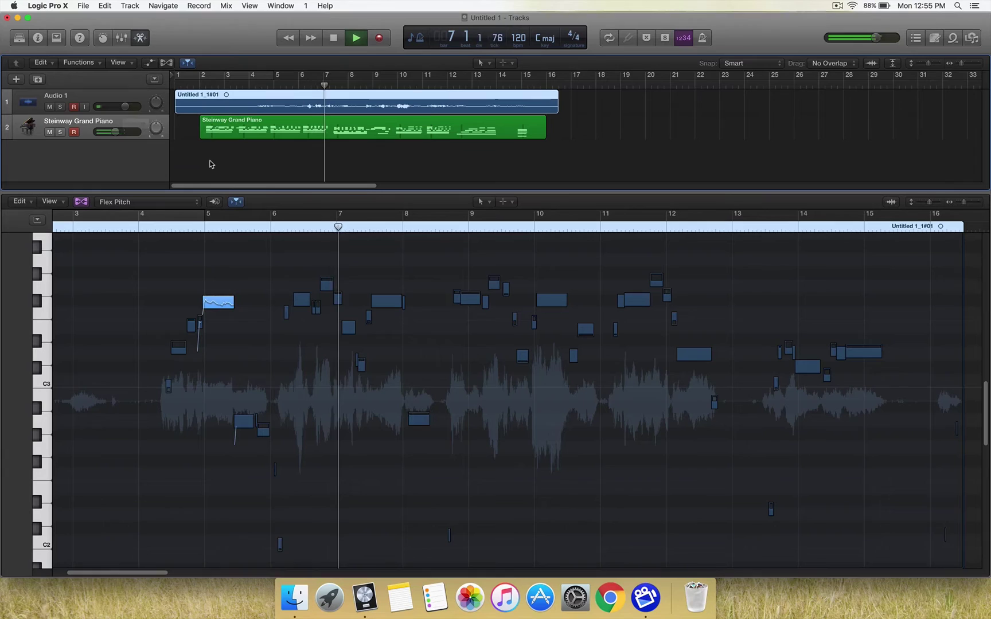
key(space)
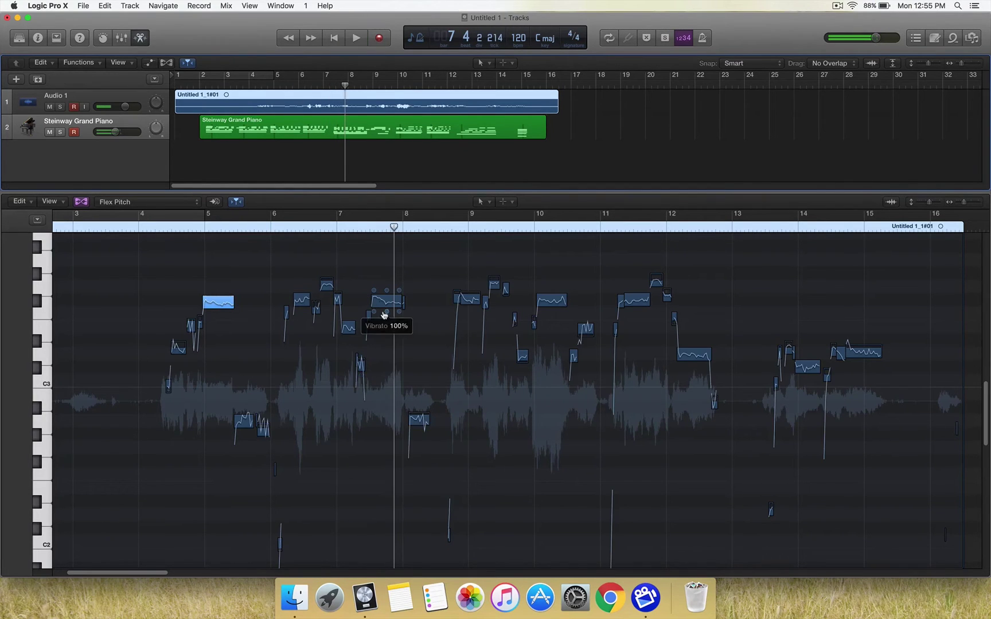
click(385, 299)
drag(387, 296, 388, 291)
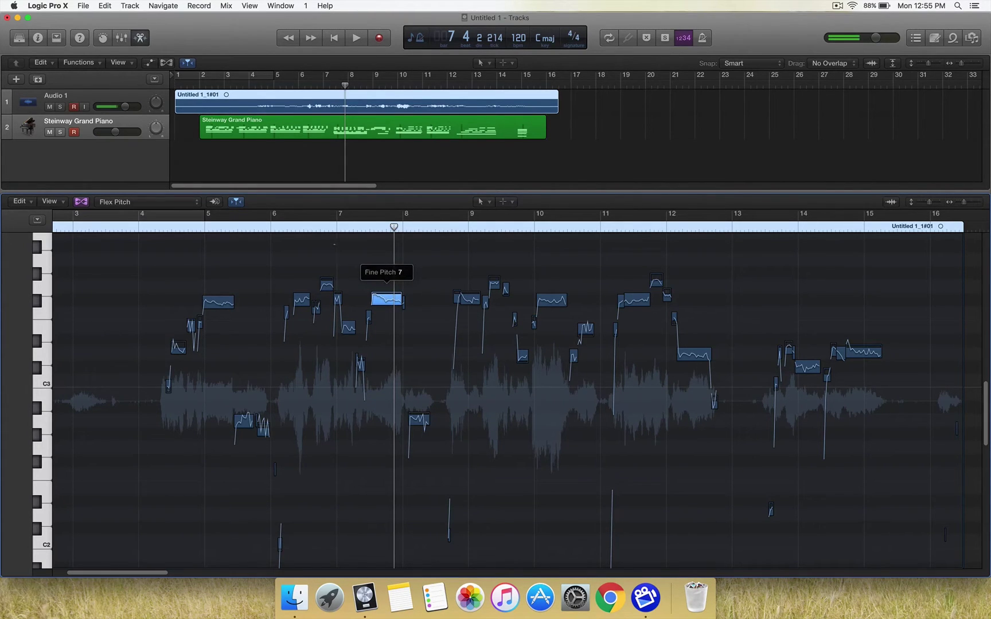
Step: Reduce the pitch drift of the bar-7.5 note and replay the phrase from bar 7
click(353, 230)
key(space)
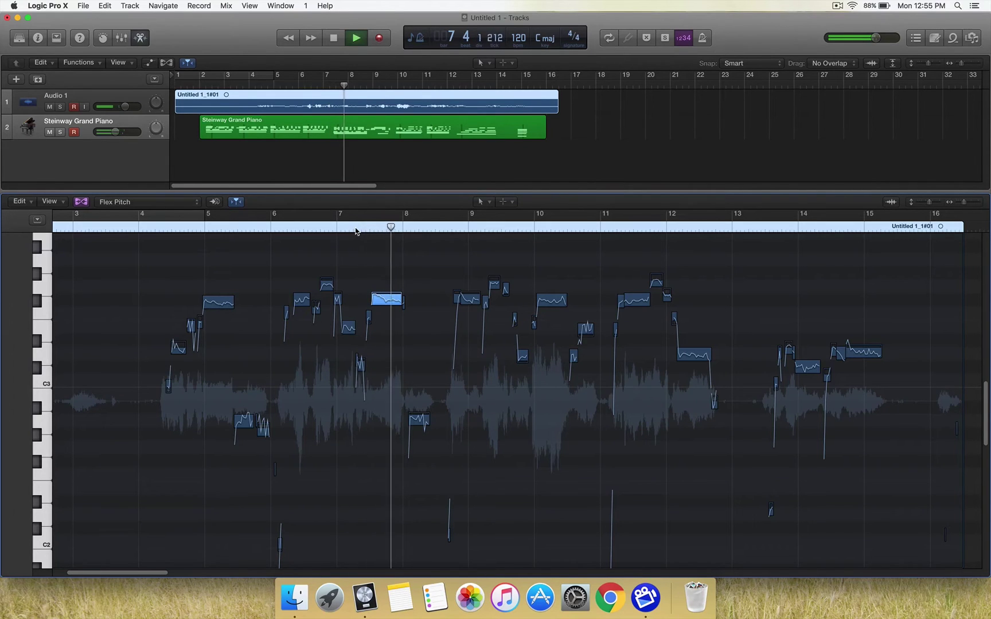
key(space)
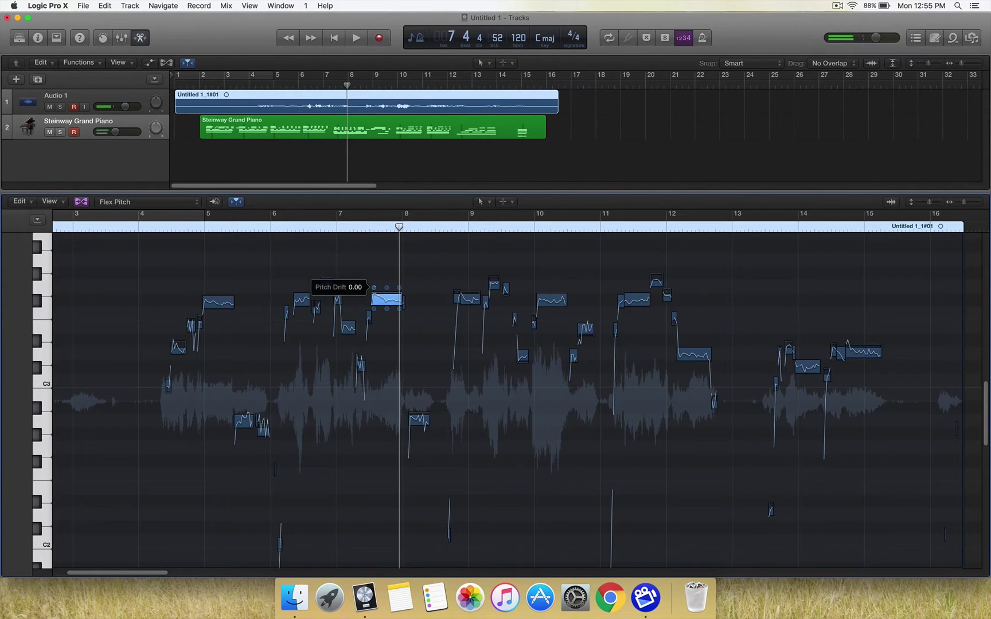
mouse_move(373, 287)
mouse_down()
mouse_move(386, 312)
mouse_move(385, 291)
mouse_up()
double_click(345, 230)
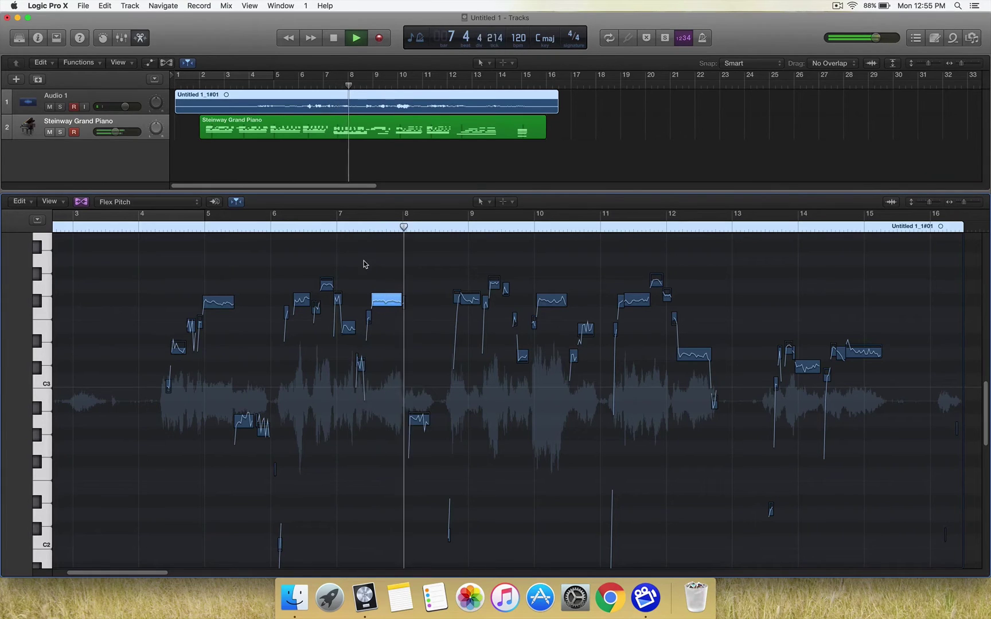
key(space)
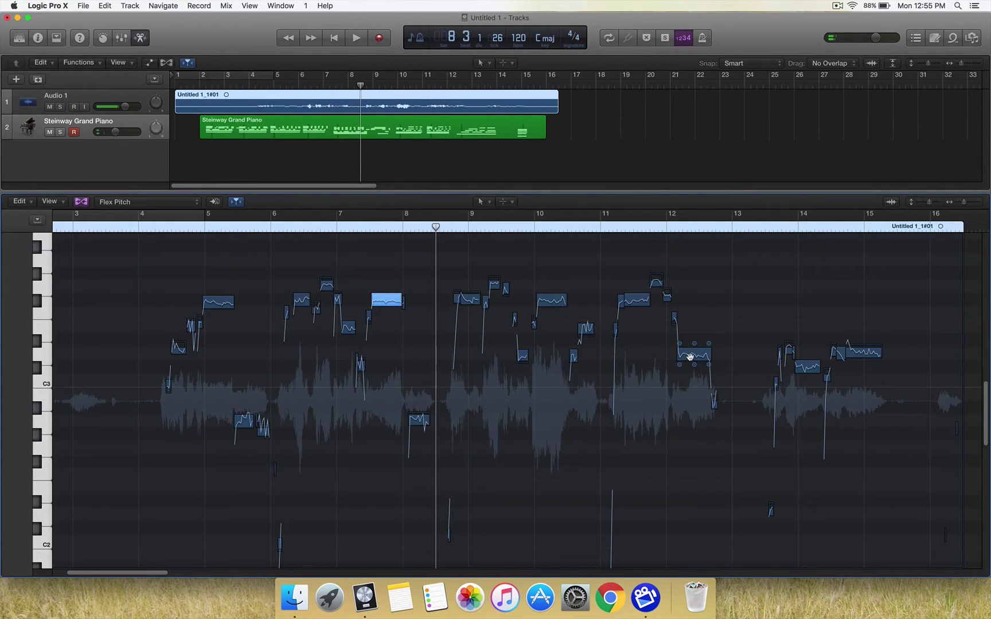
Step: Raise the note near bar 14.7 to F#3, audition it, and slightly reduce its vibrato
drag(865, 352, 868, 304)
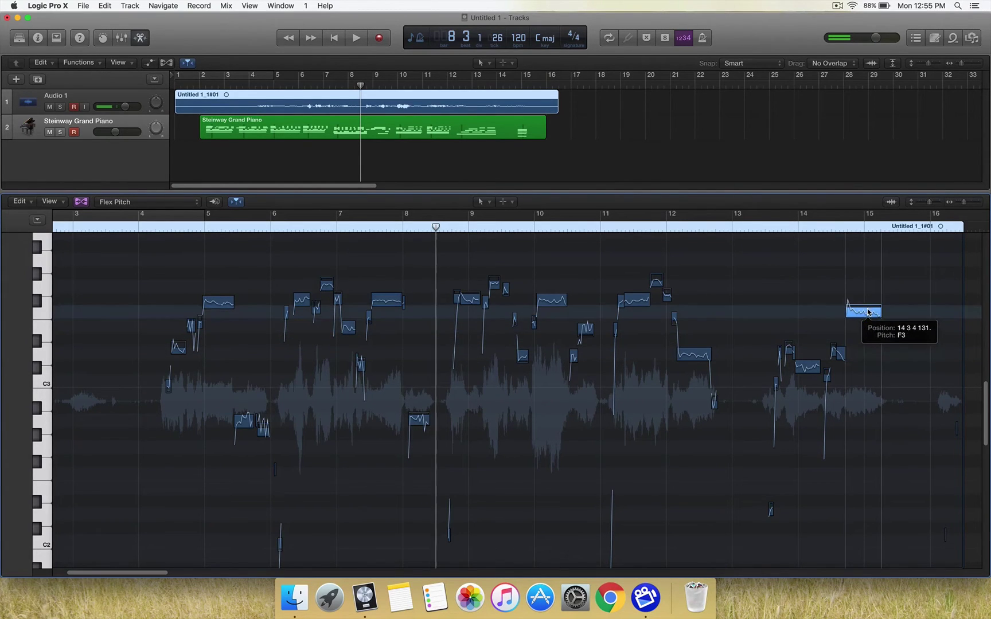
click(835, 229)
key(space)
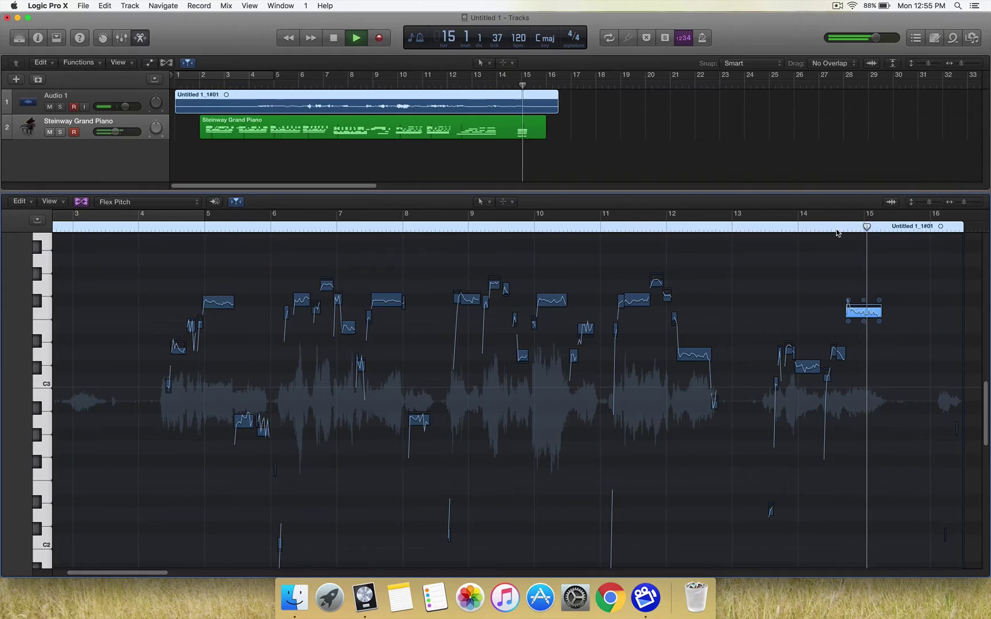
key(space)
drag(863, 304, 863, 300)
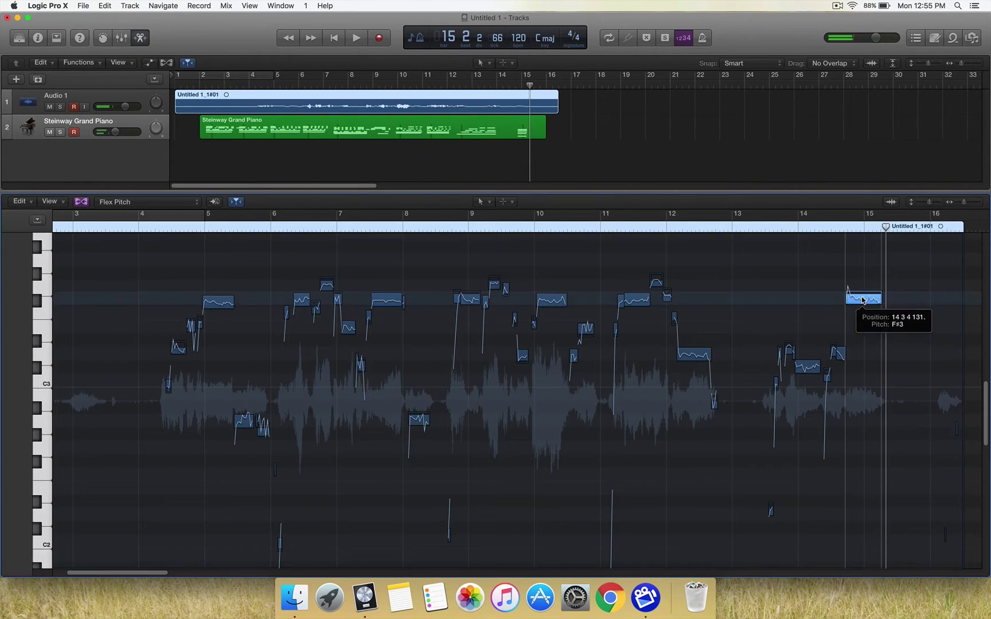
click(814, 229)
key(space)
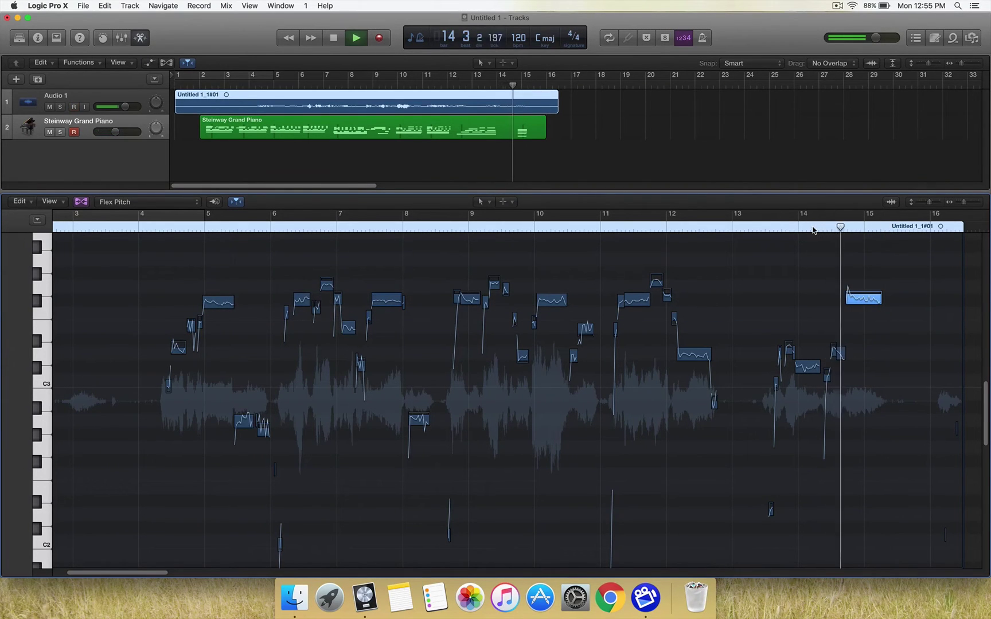
key(space)
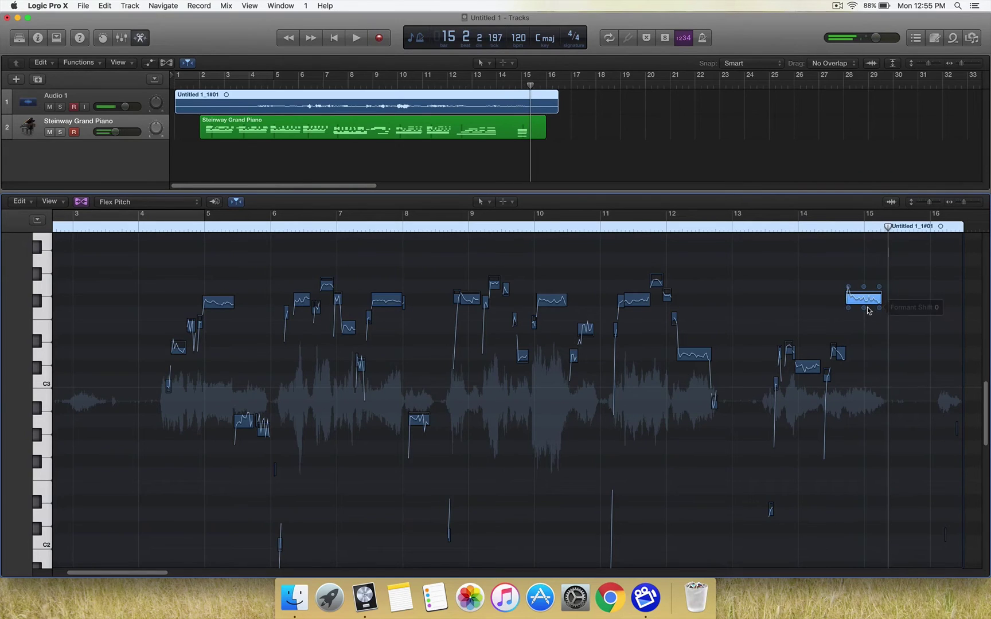
mouse_move(865, 311)
drag(865, 310, 866, 318)
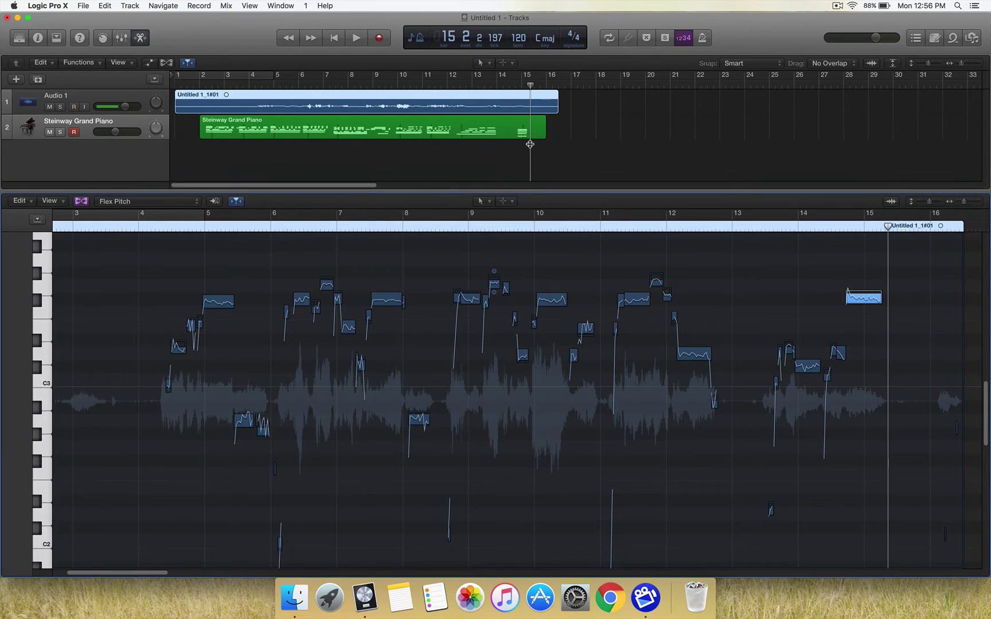
Step: Enlarge the pitch editor, set a note's fine pitch from 29 to -16, then reveal the tracks again
drag(533, 191, 525, 86)
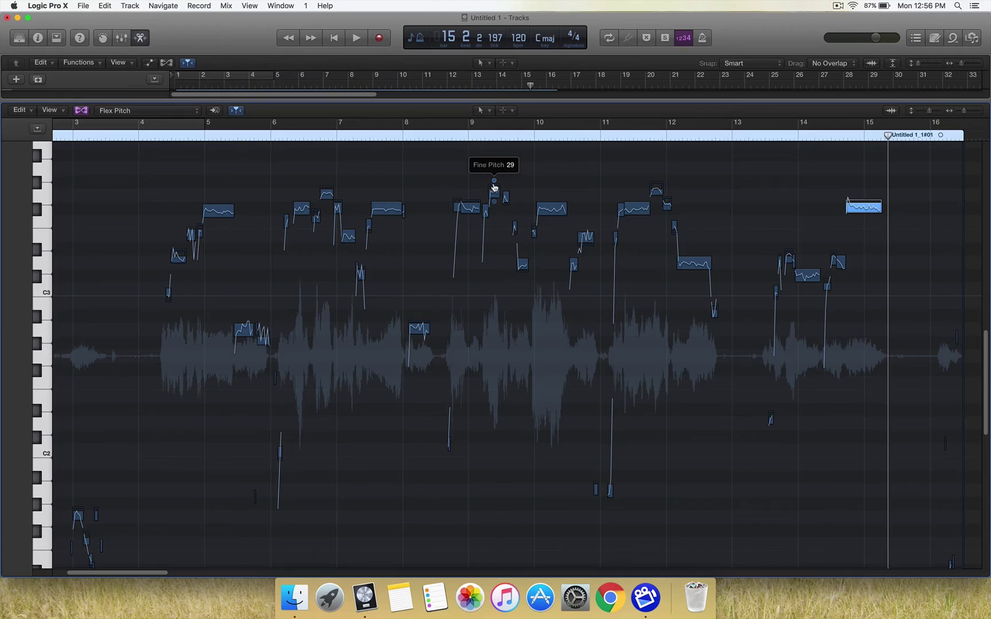
drag(495, 184, 495, 191)
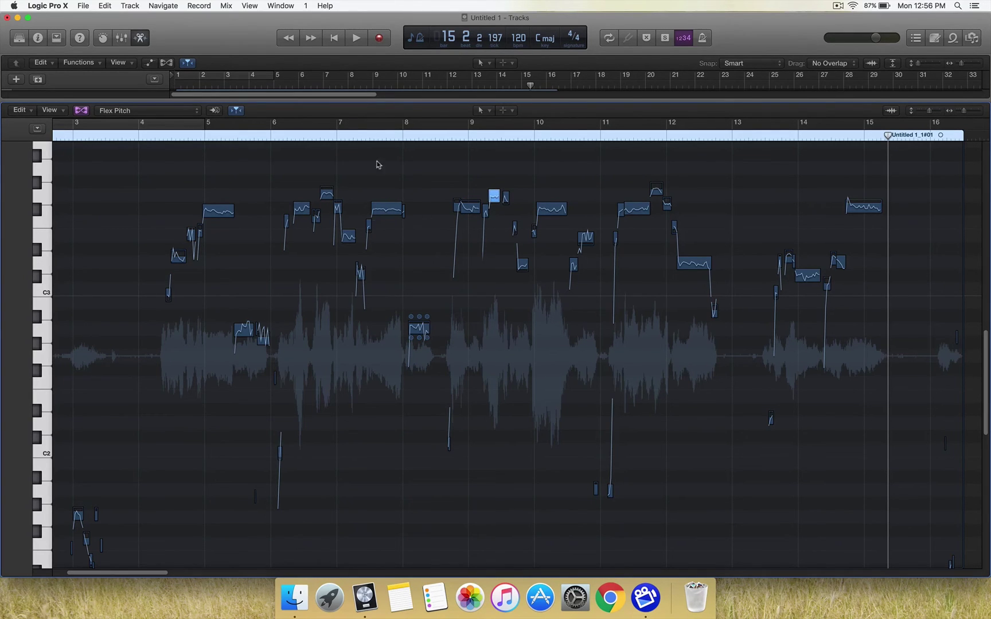
drag(387, 110, 395, 248)
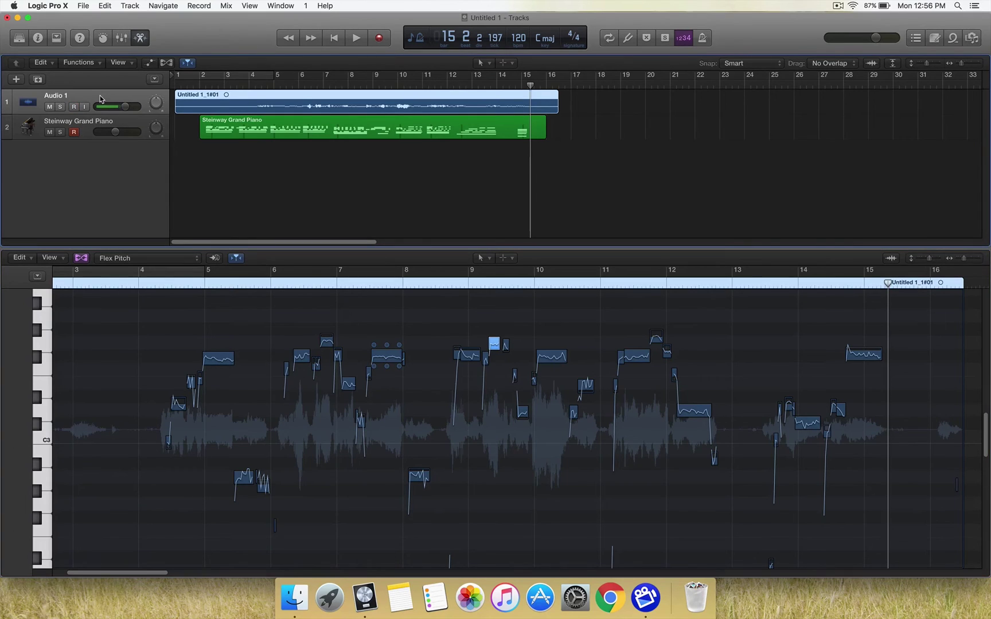
Step: Close the pitch editor, set Audio 1 to -3.4 dB, and play the song from bar 6.2
click(143, 40)
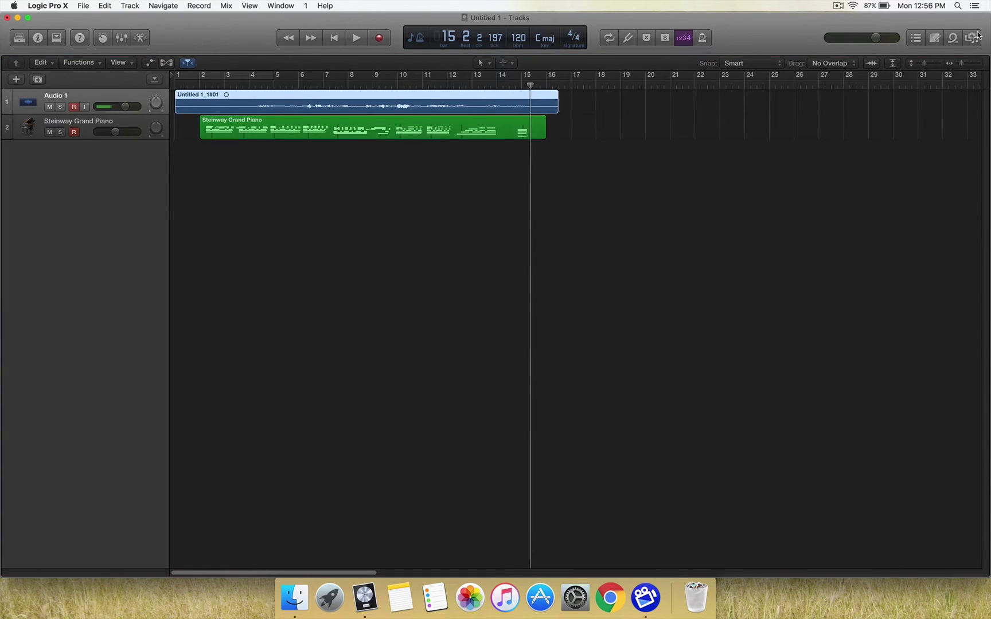
drag(962, 67, 965, 66)
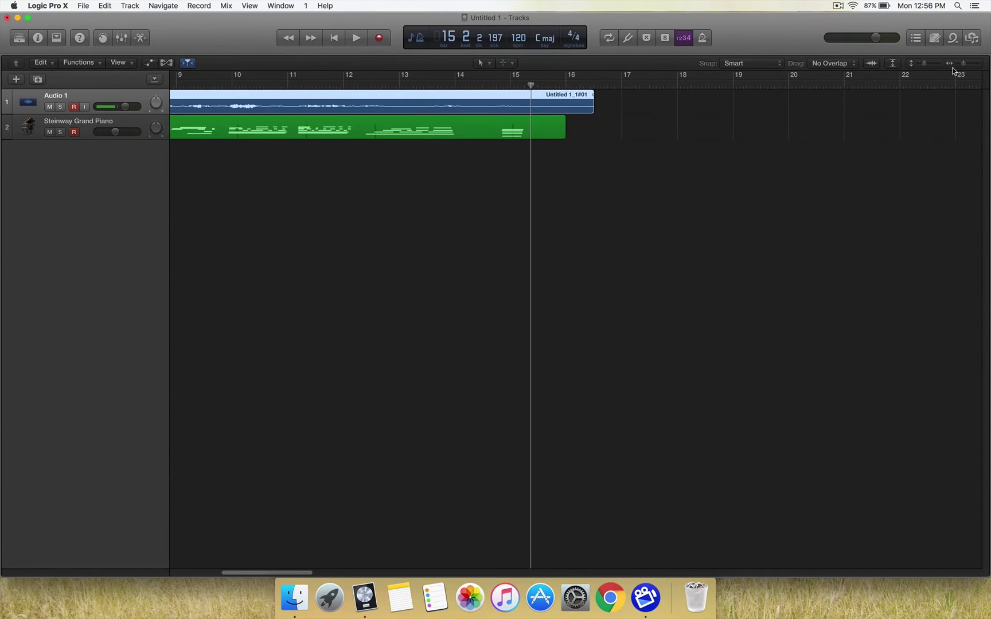
drag(247, 575, 191, 574)
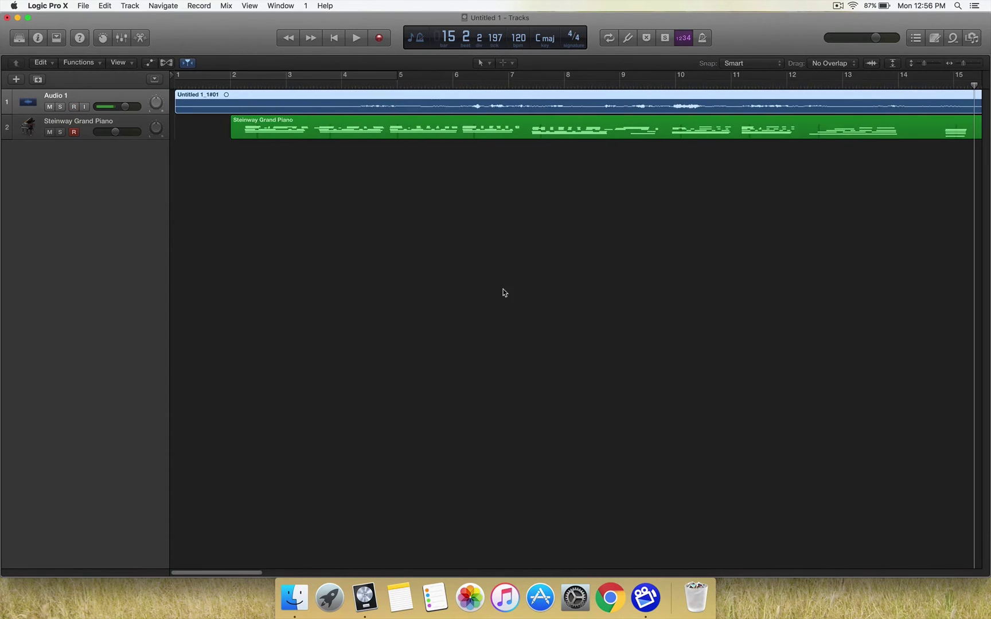
click(465, 86)
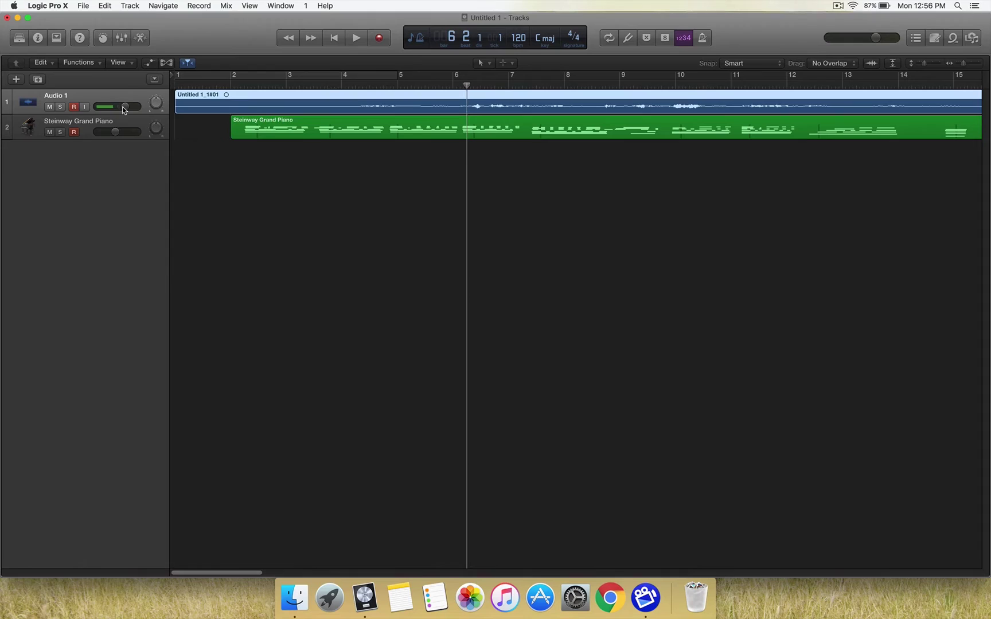
drag(118, 109, 113, 111)
key(space)
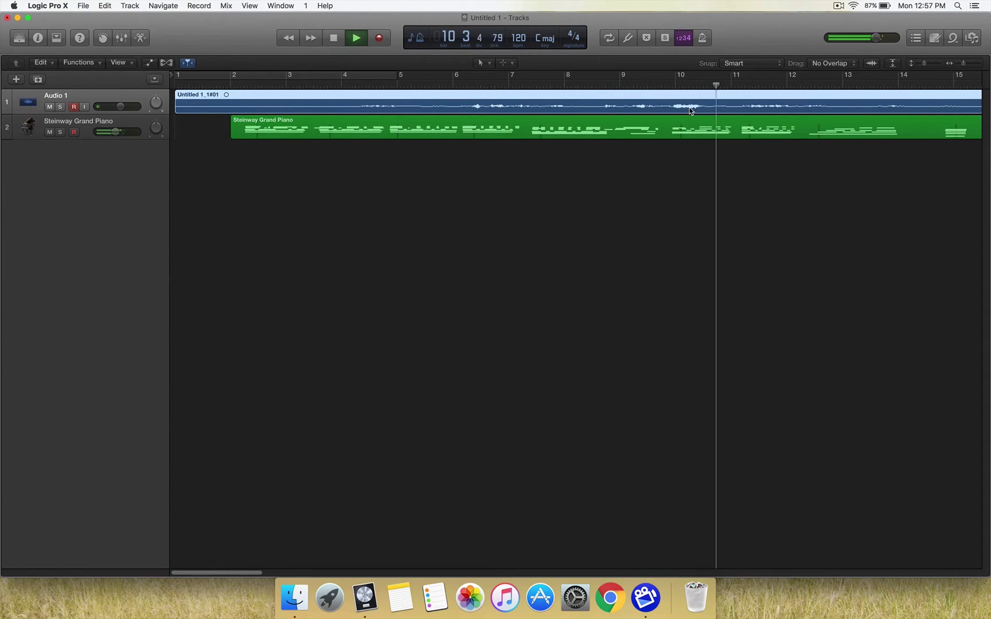
key(space)
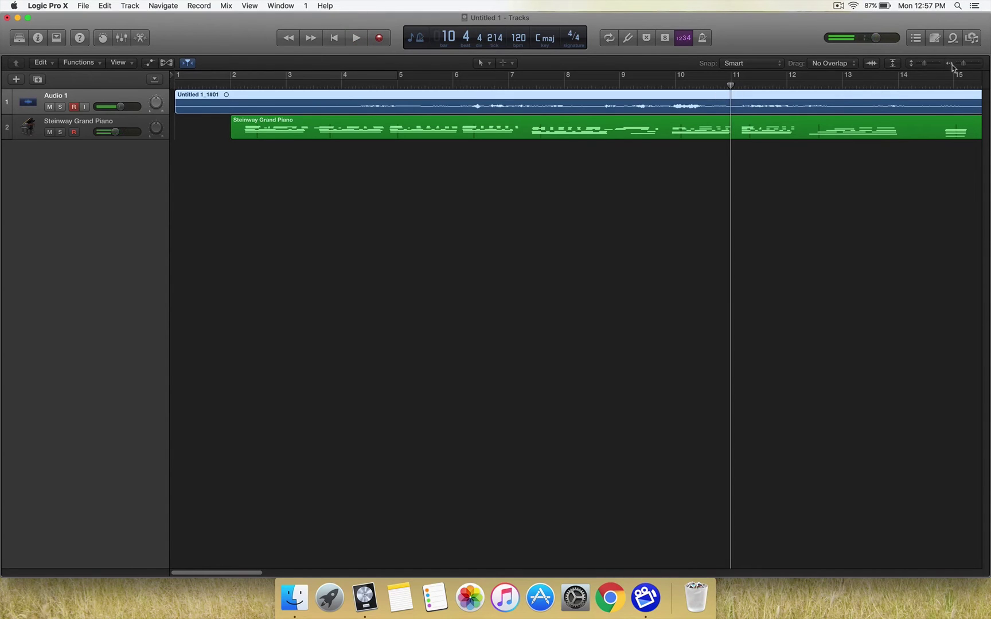
Step: Zoom in around bar 10, audition from just before it, and leave the playhead at bar 9.4
drag(963, 64, 973, 66)
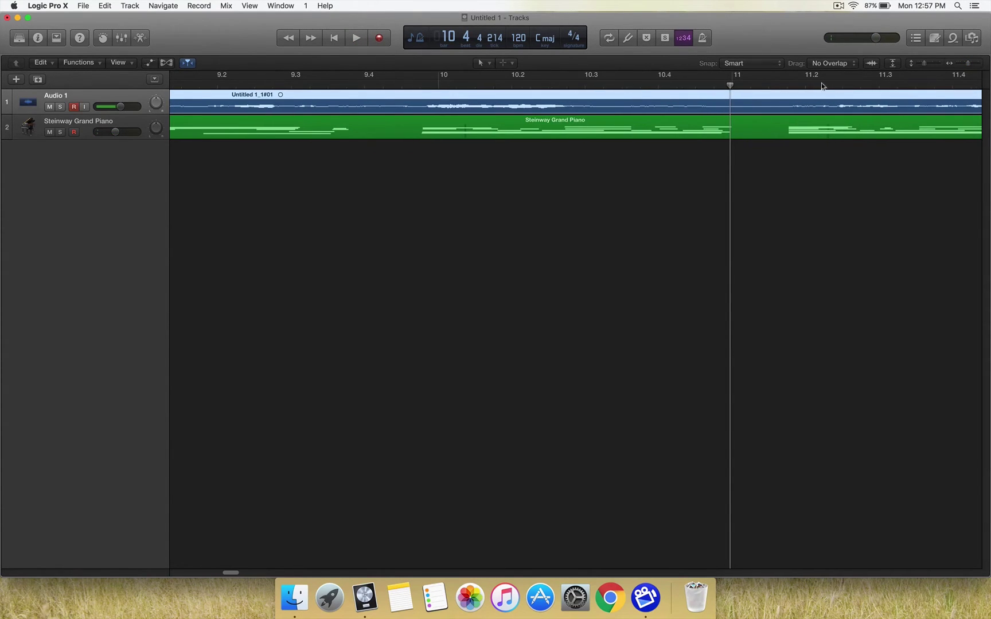
click(425, 85)
key(space)
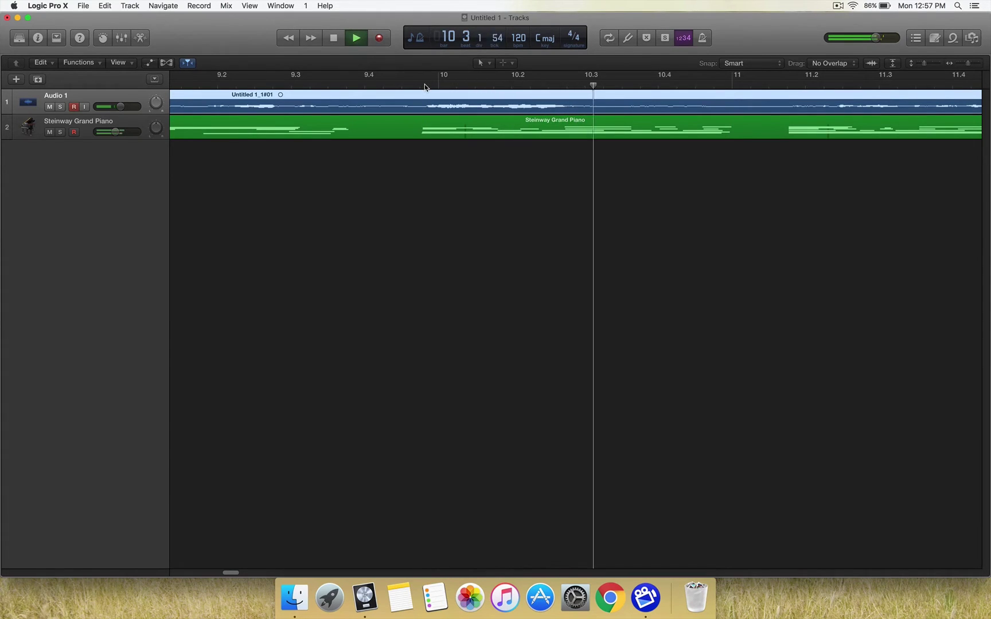
key(space)
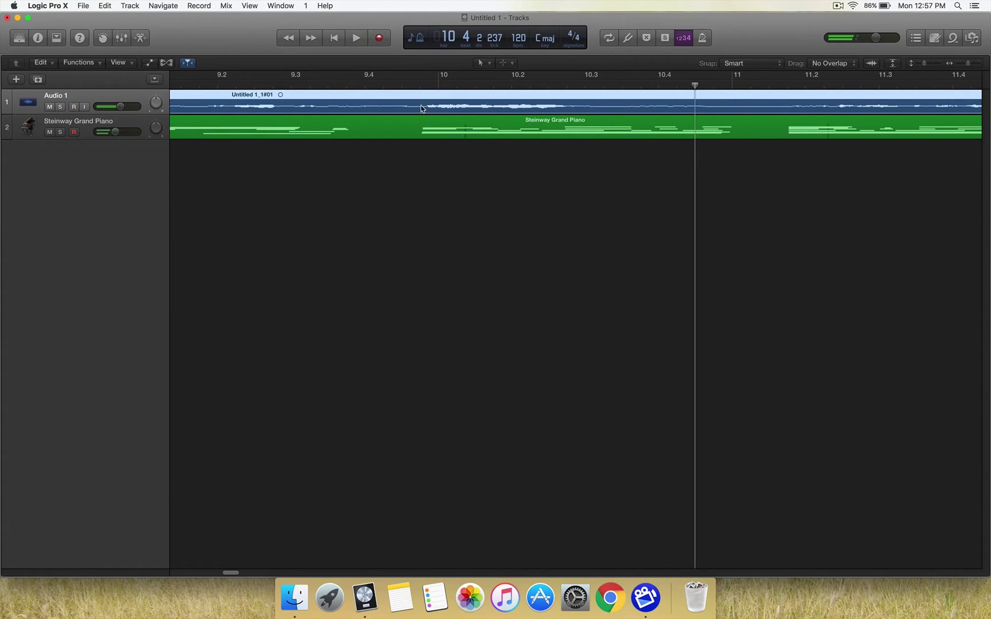
click(422, 87)
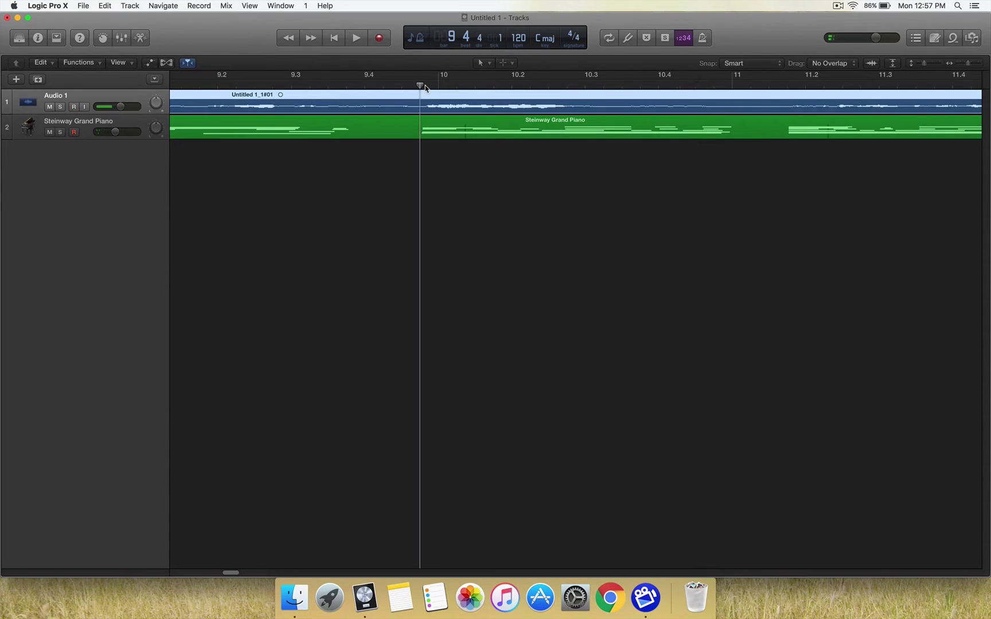
Step: Marquee-select the Audio 1 vocal from bar 9.4.4 to about 10.3 and play the selection back
click(425, 86)
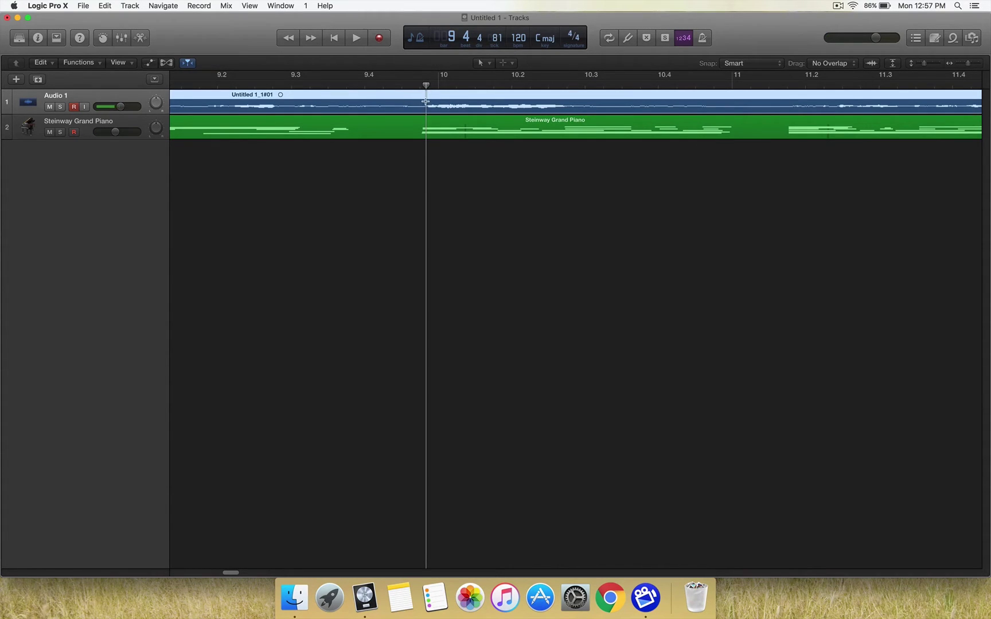
drag(427, 102, 570, 108)
key(space)
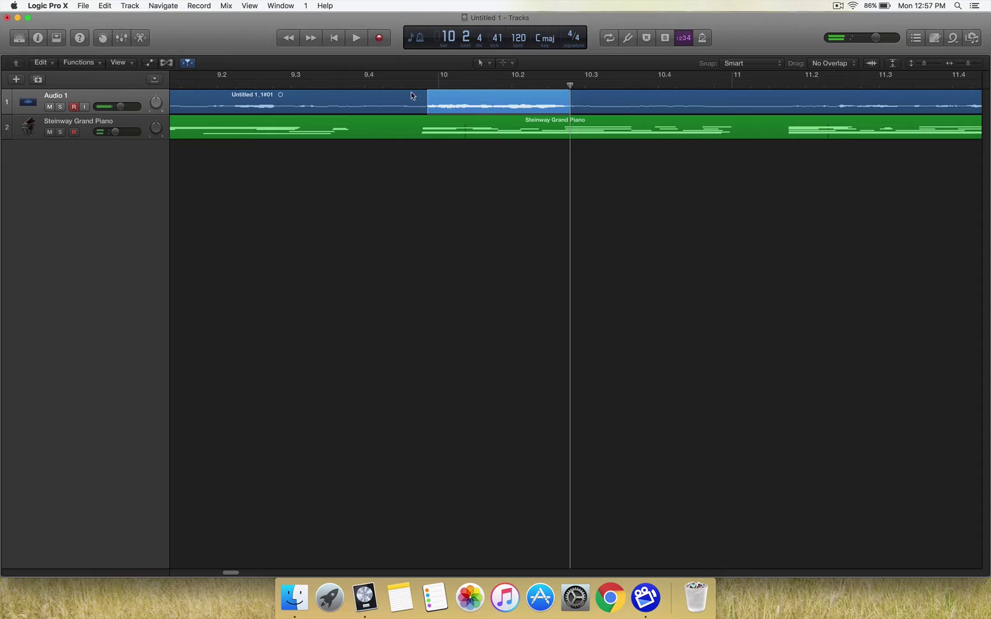
click(429, 83)
drag(428, 84, 604, 100)
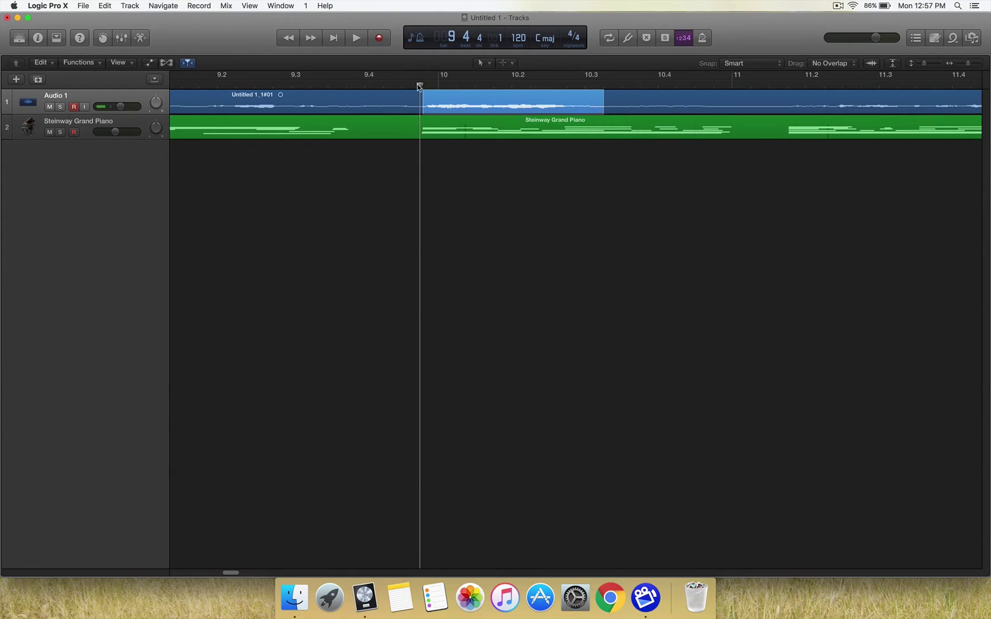
click(424, 84)
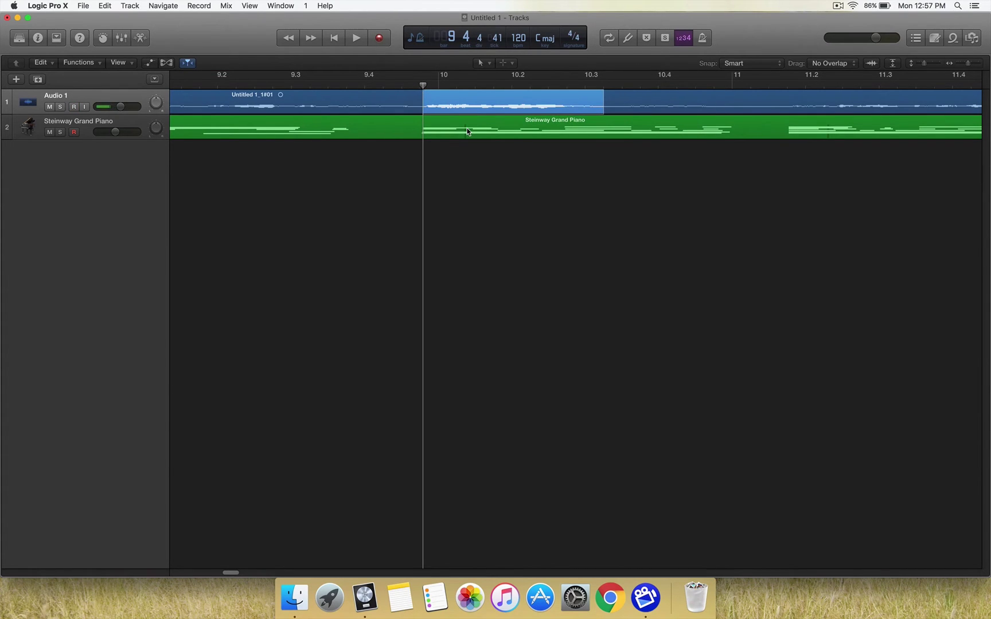
key(space)
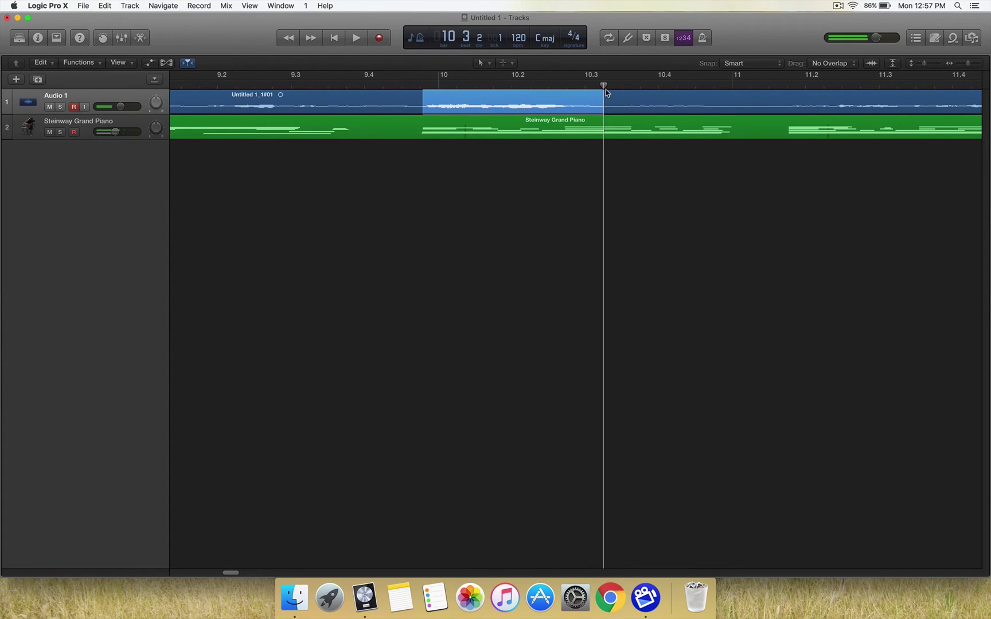
drag(503, 88, 426, 92)
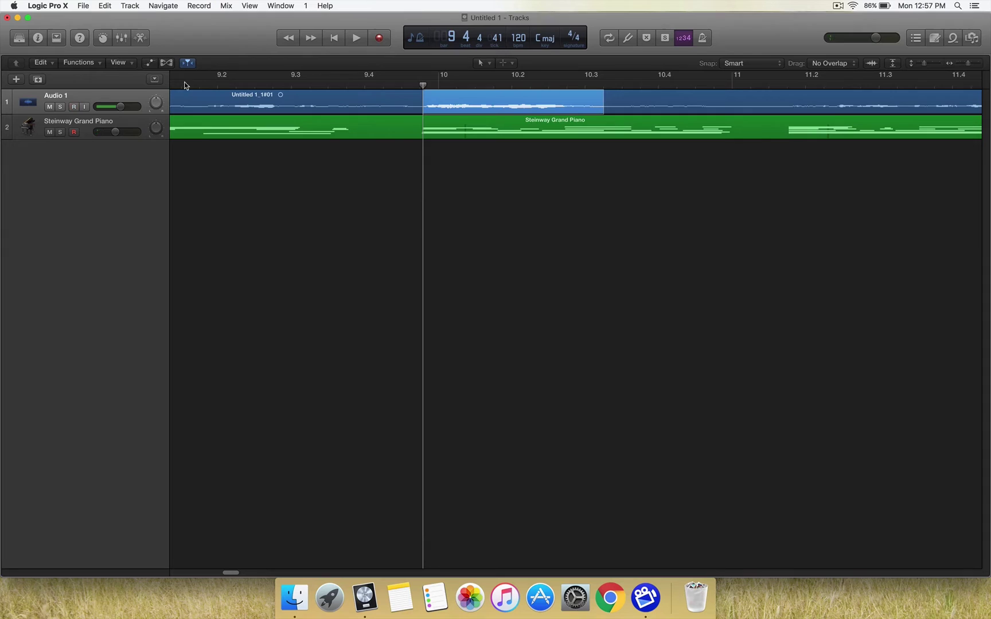
Step: Create a new audio track, Audio 2
click(18, 81)
click(495, 47)
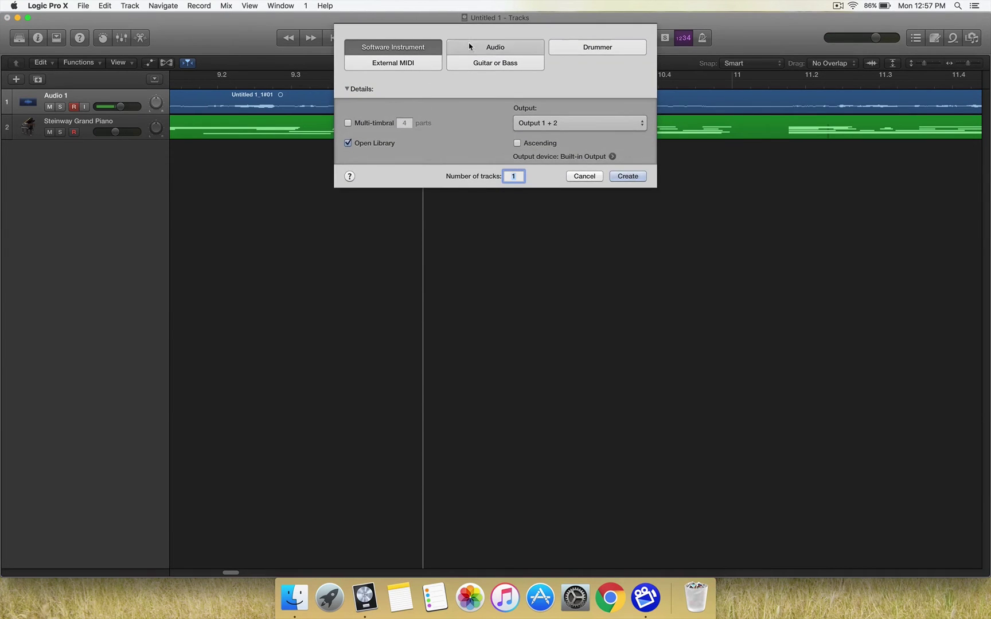
click(627, 208)
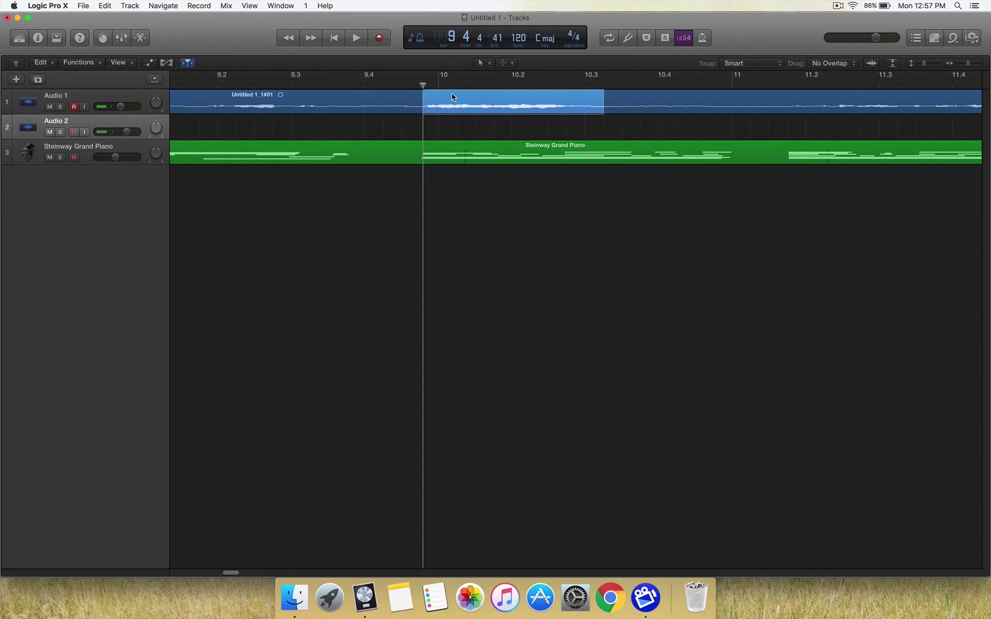
Step: Paste the copied vocal phrase onto Audio 2 and play it back
click(471, 132)
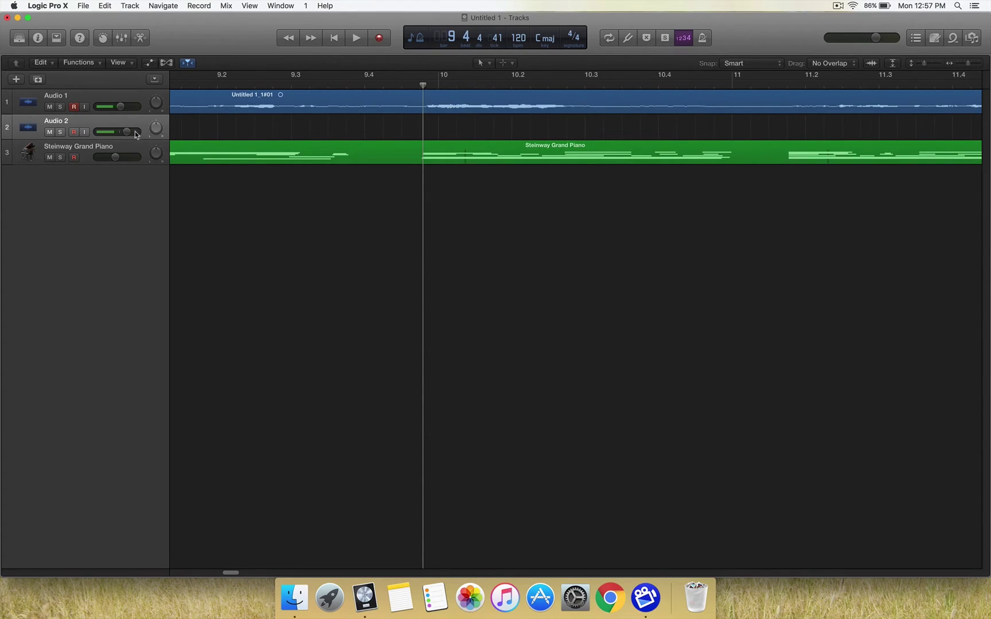
key(super+v)
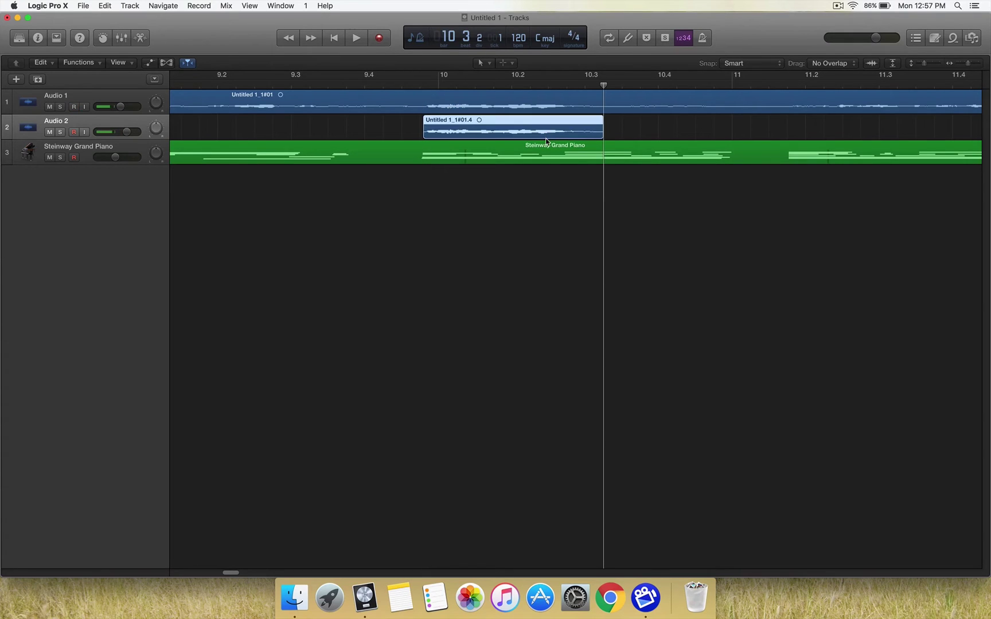
click(383, 79)
key(space)
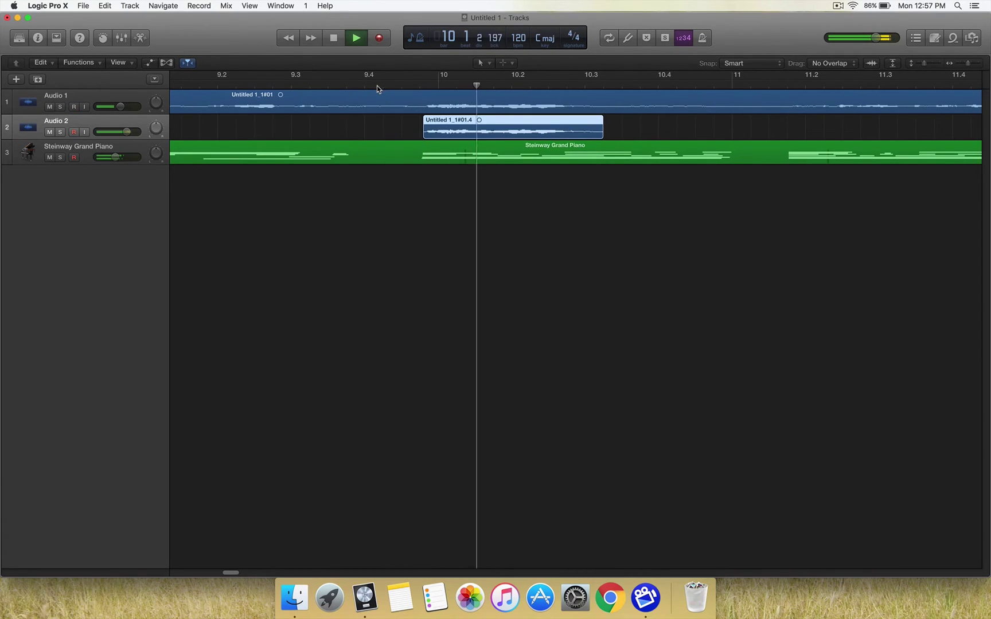
key(space)
Step: Turn down Audio 2's volume and play both vocal tracks from about bar 9.3
drag(125, 135, 113, 134)
click(347, 83)
key(space)
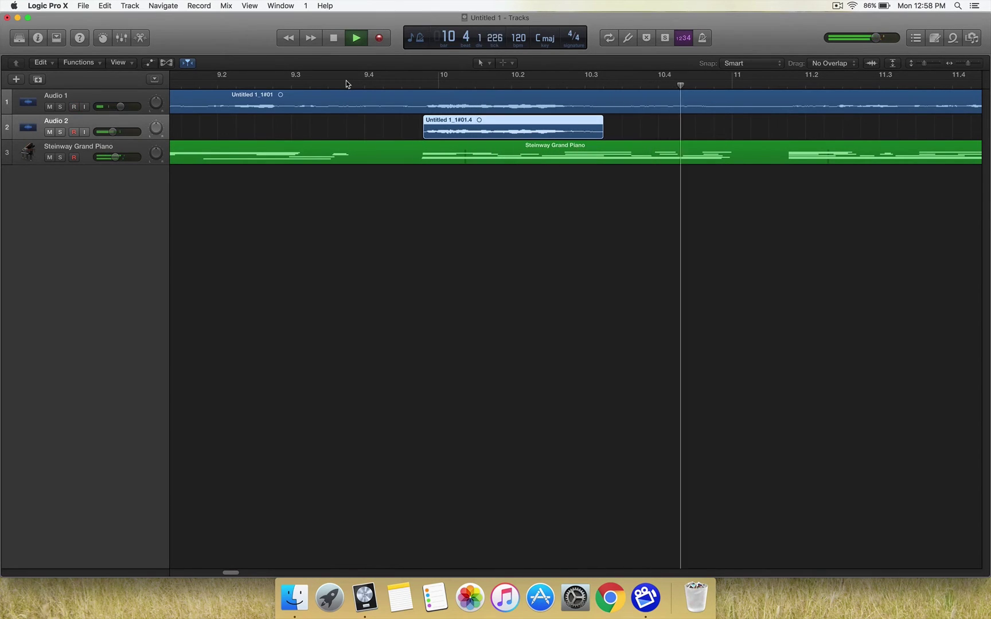
key(space)
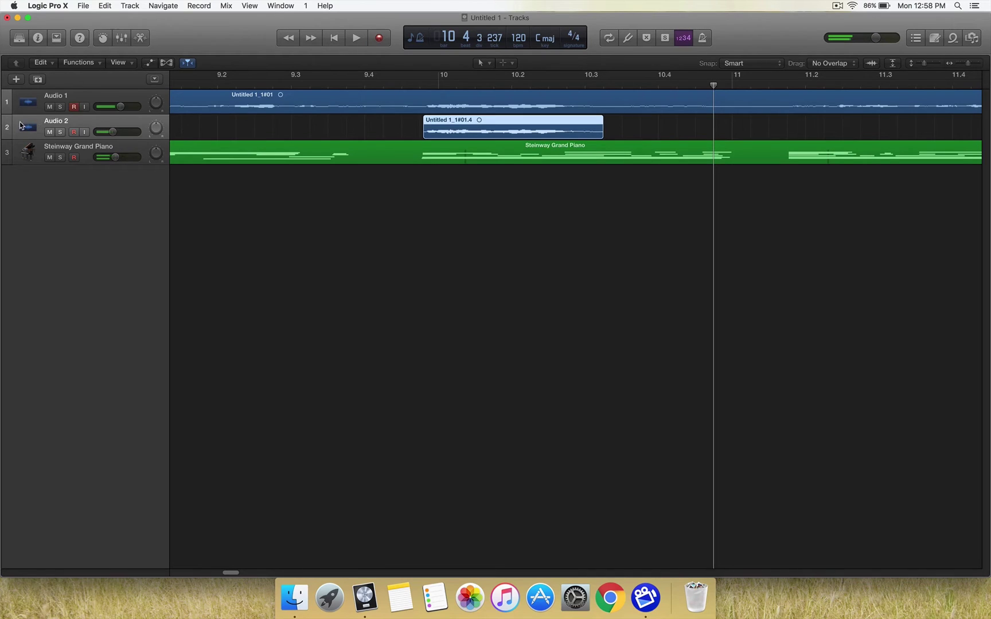
Step: Show the inspector and insert a Mono->Stereo Space Designer reverb on Audio 2
click(39, 38)
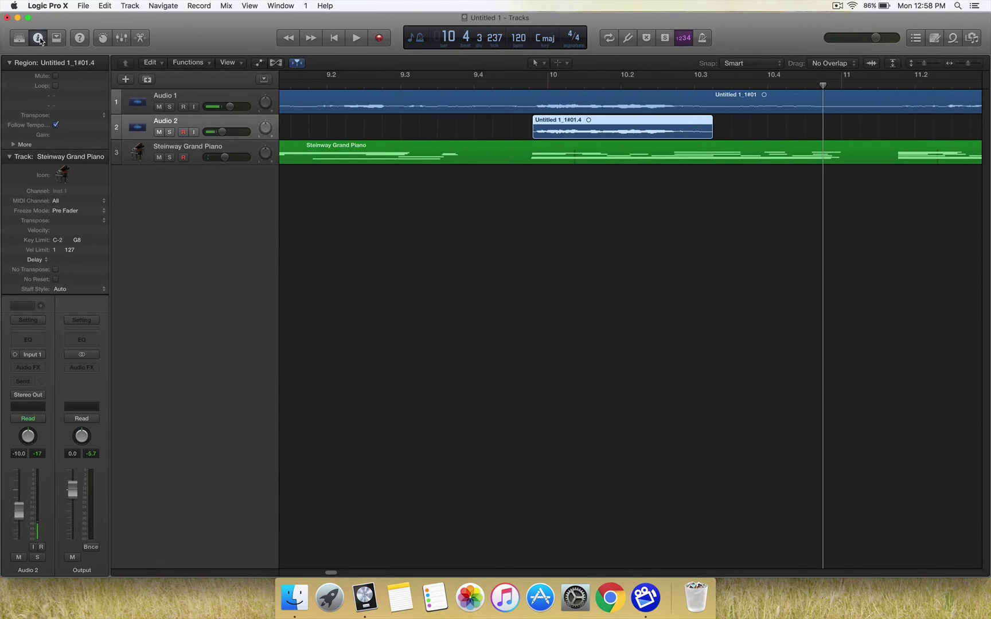
click(9, 157)
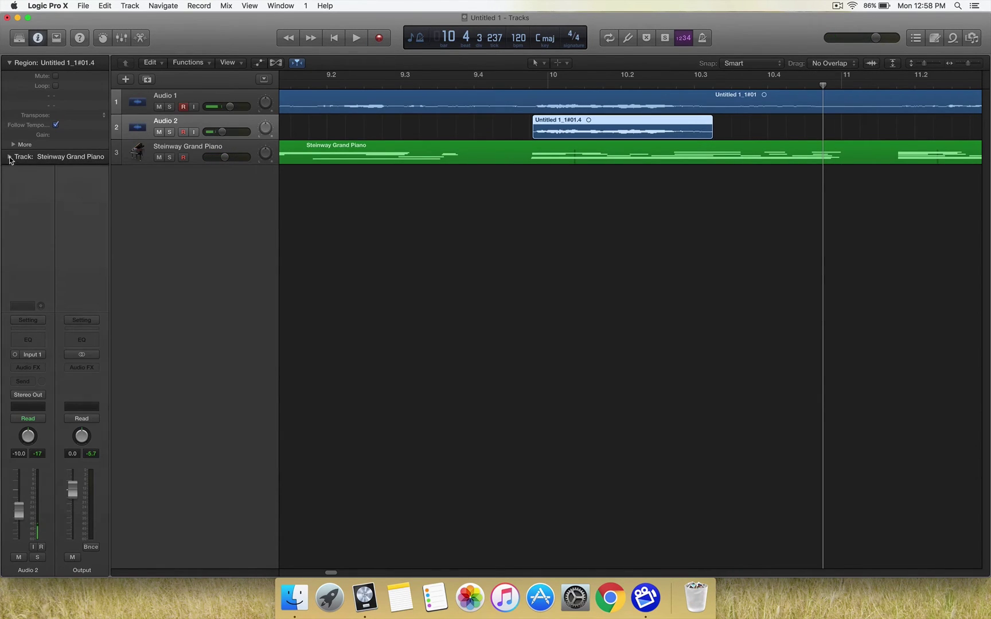
click(36, 367)
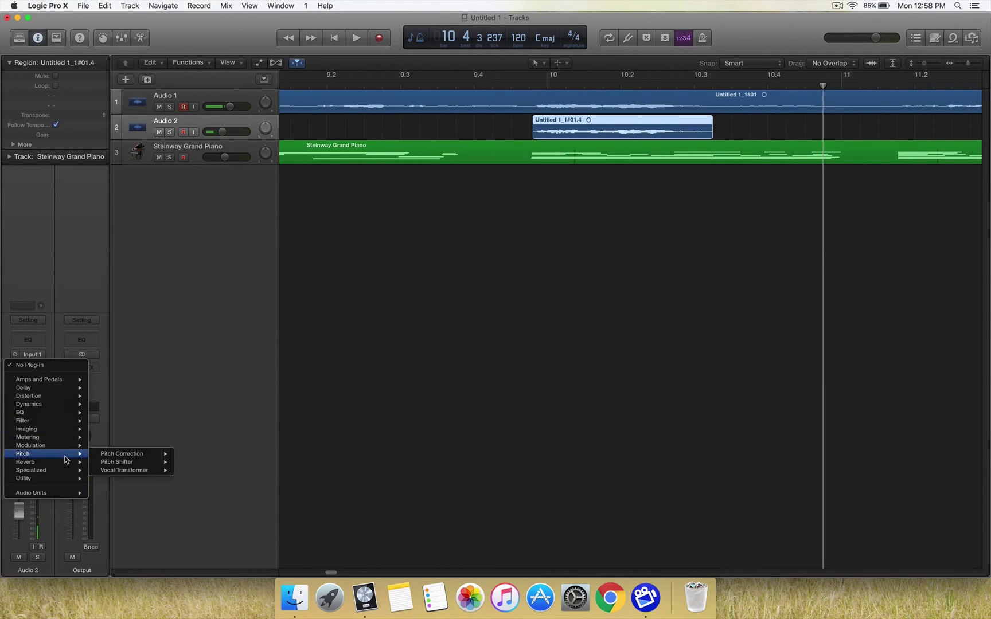
mouse_move(65, 463)
mouse_move(148, 493)
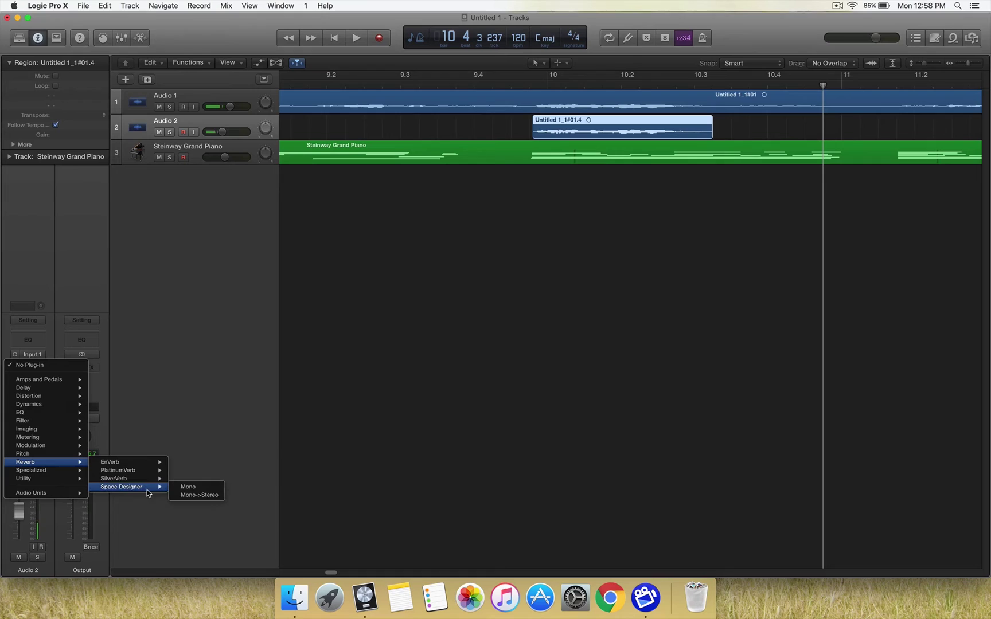
click(197, 496)
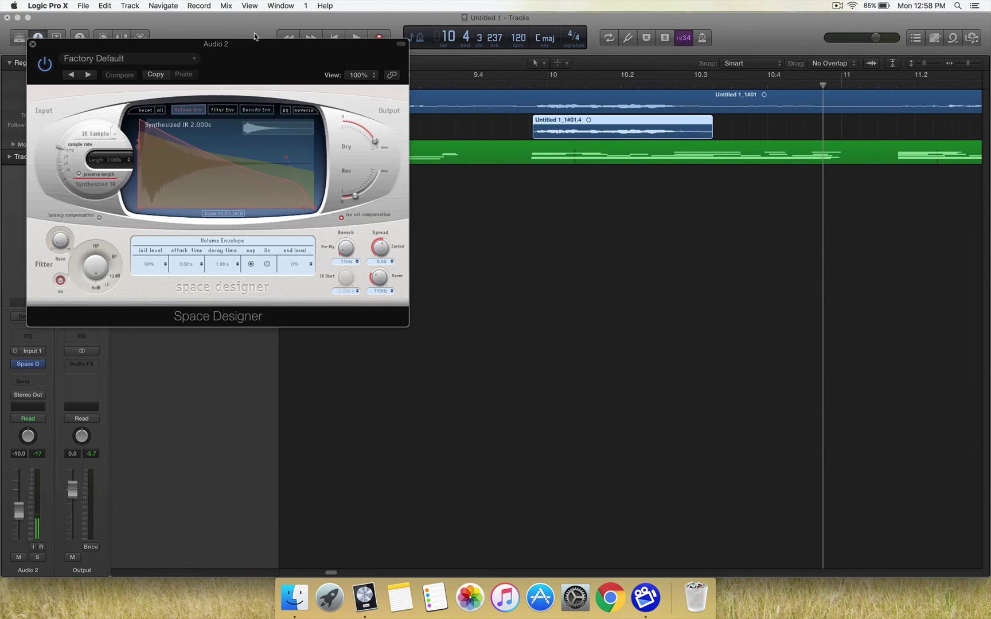
Step: Centre the Space Designer window and load the Surround Outdoor '14.5s Dam Level One' preset
drag(255, 36, 539, 224)
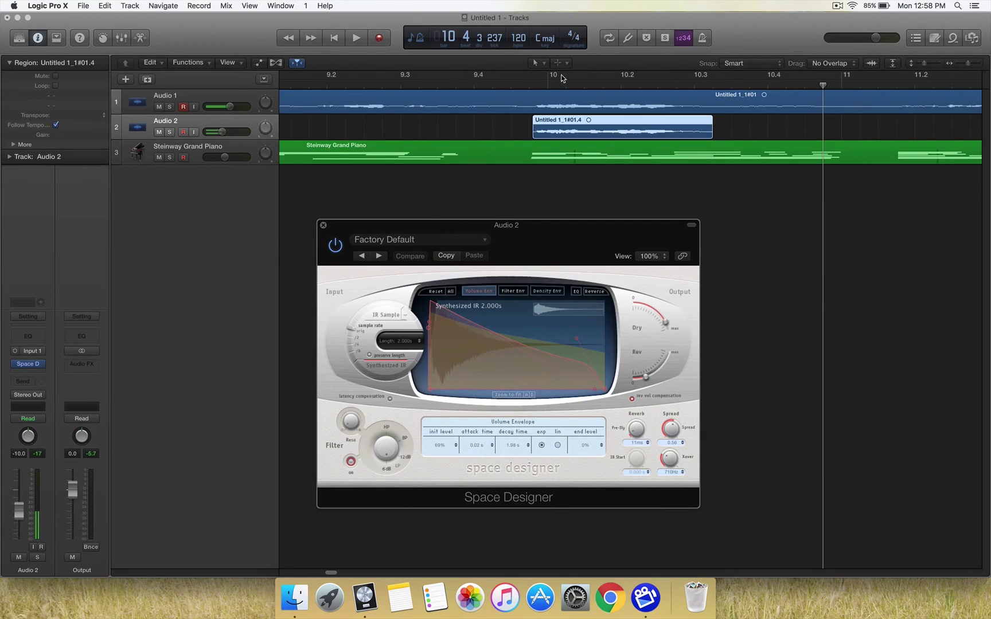
click(439, 240)
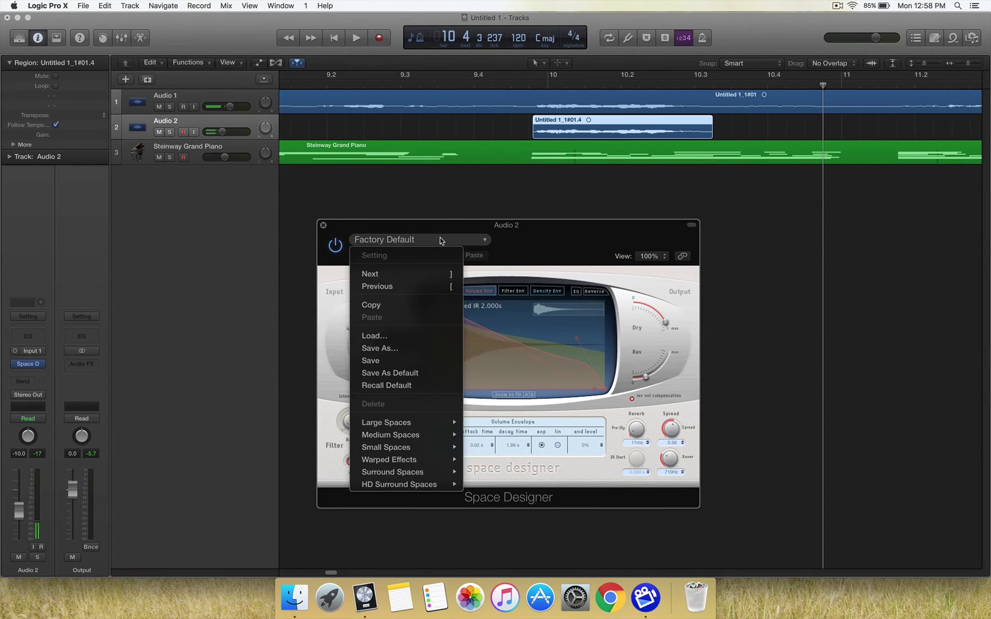
mouse_move(433, 424)
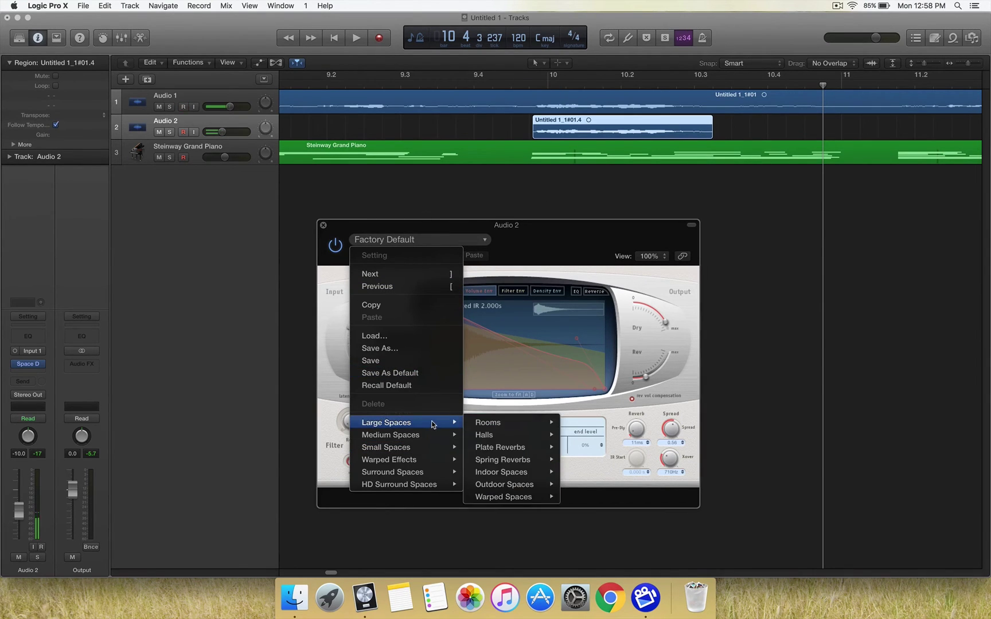
mouse_move(510, 485)
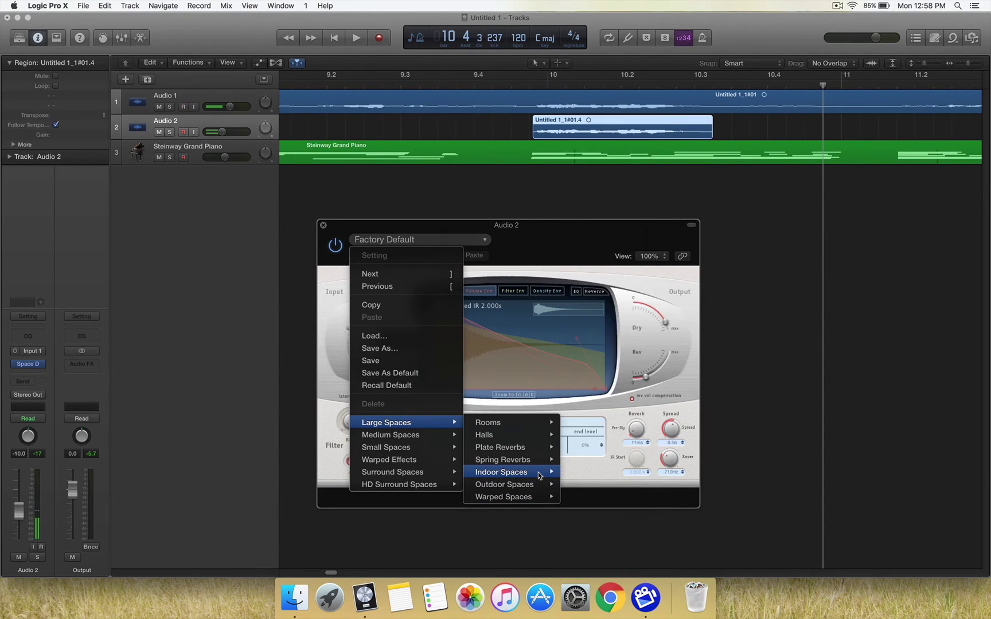
mouse_move(539, 475)
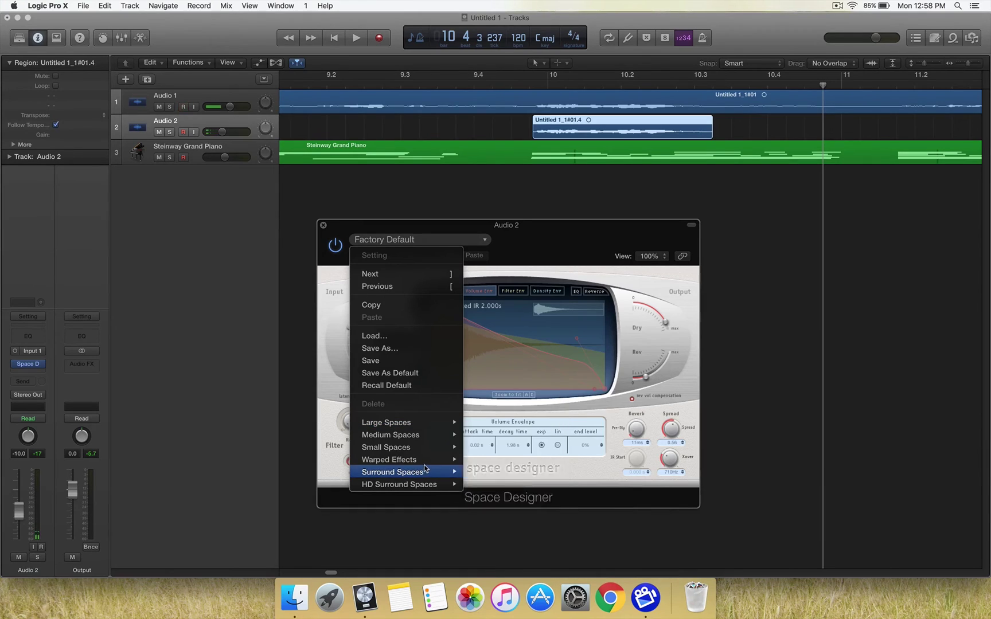
mouse_move(423, 470)
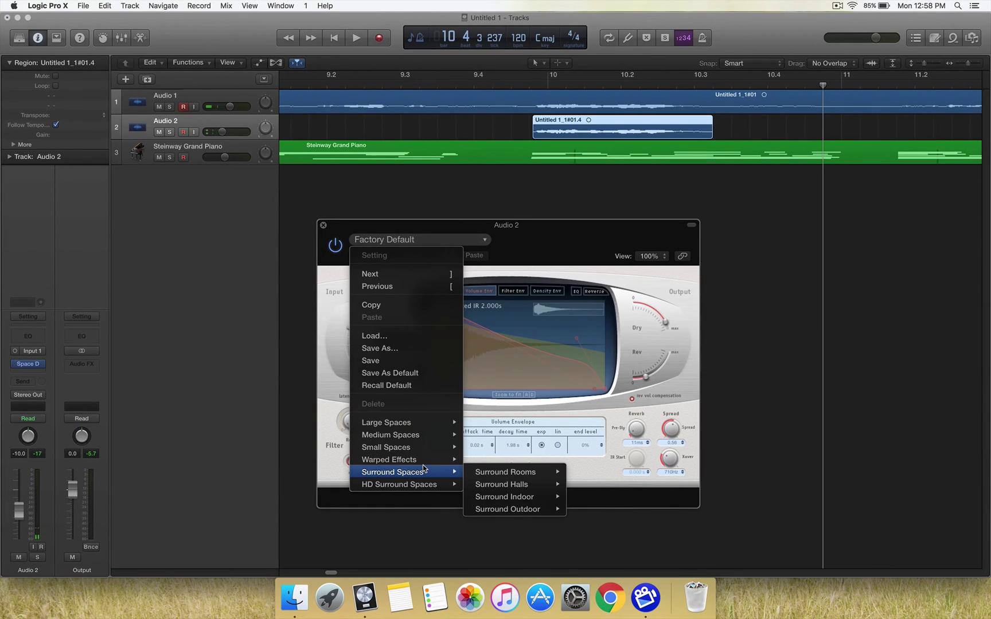
mouse_move(531, 509)
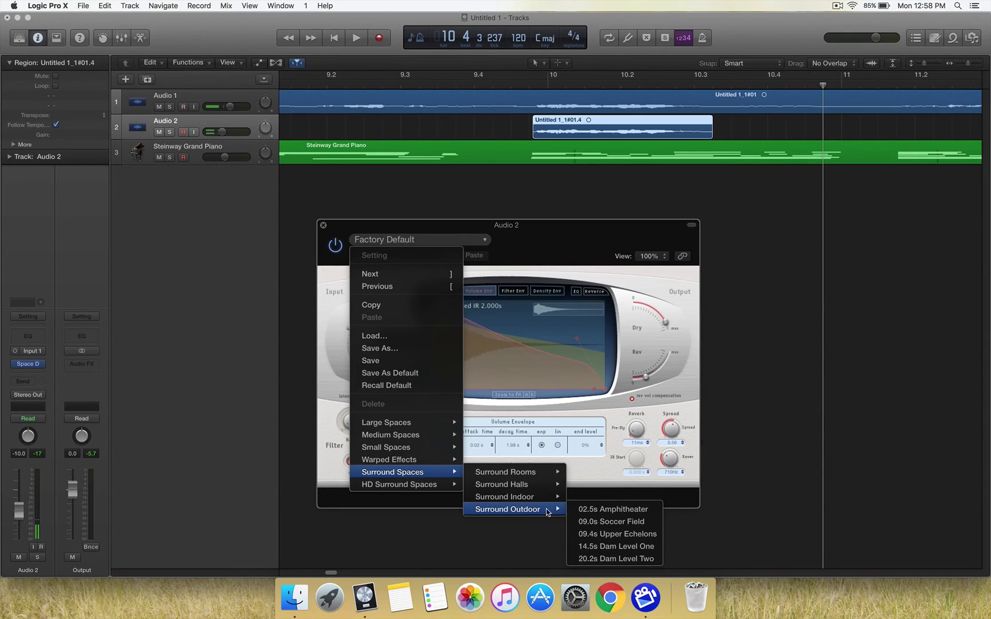
click(625, 547)
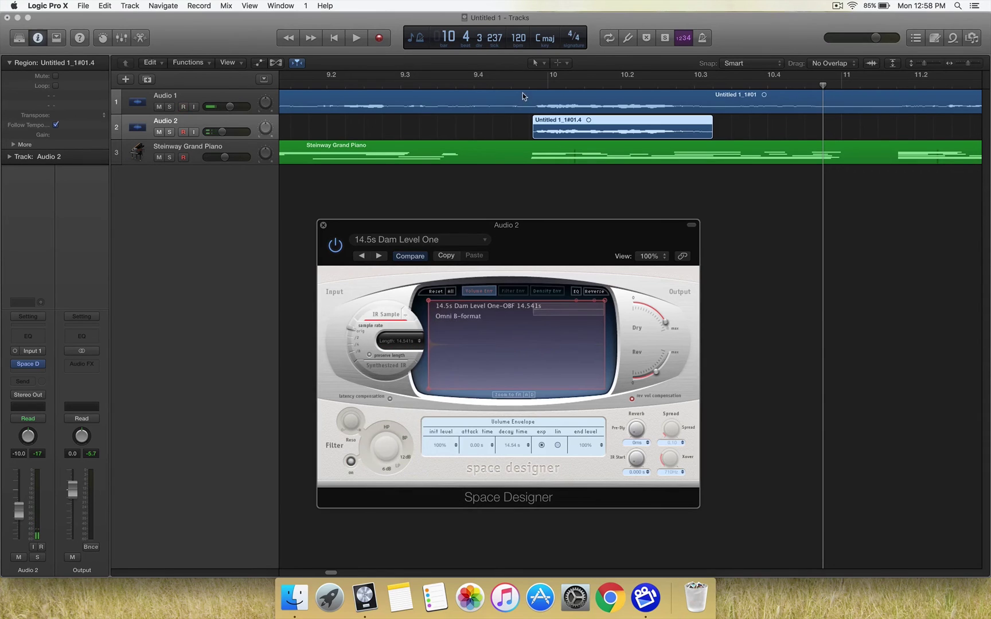
Step: Audition the reverb from near bar 9.4 and raise Audio 2's volume to -4.4 dB
click(534, 83)
key(space)
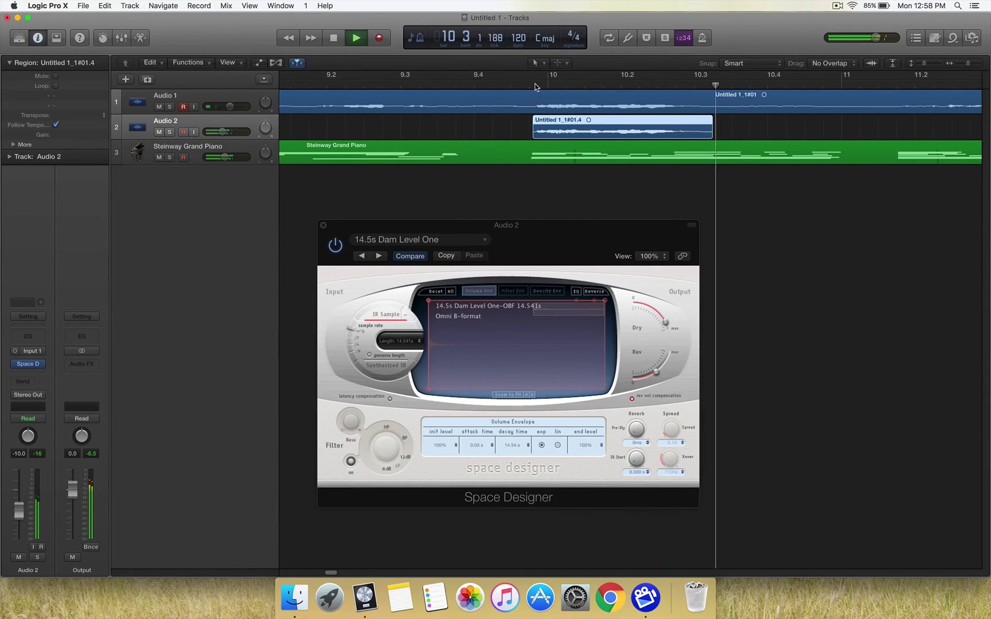
key(space)
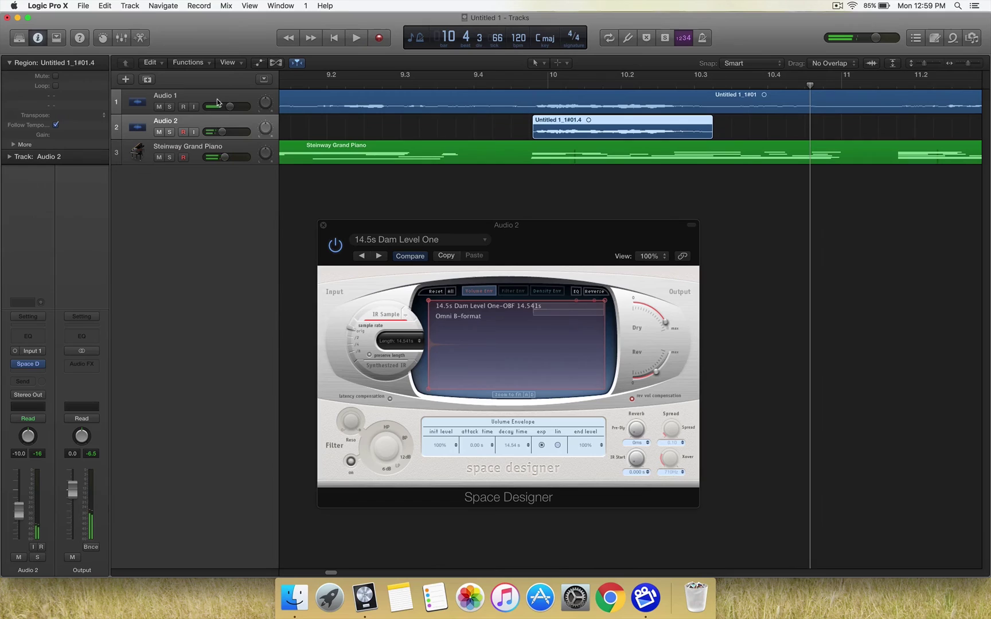
drag(222, 132, 228, 143)
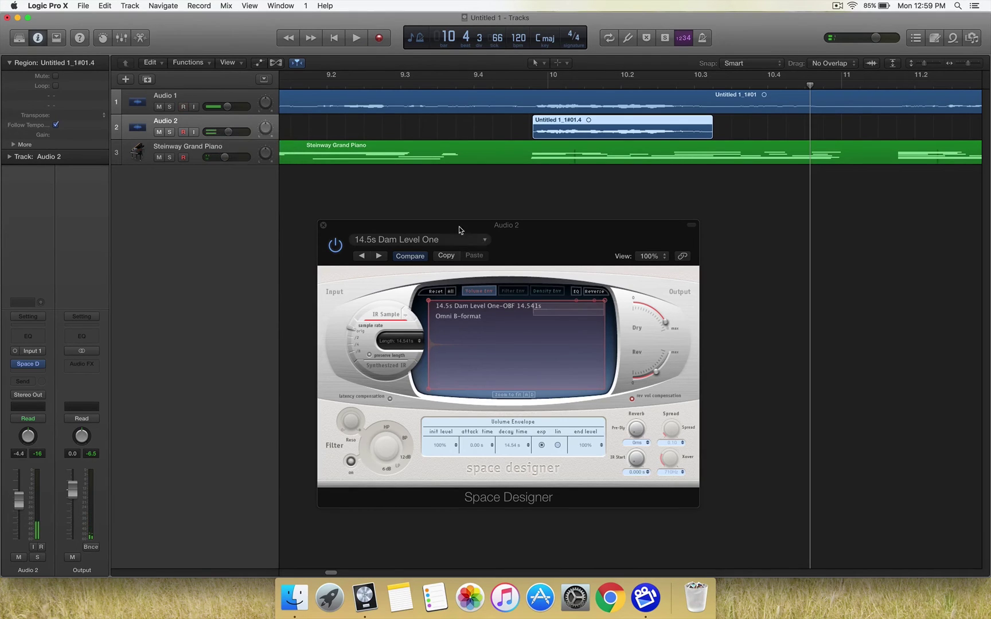
Step: Load the Large Spaces > Halls '12.0s Stairs Top Floor' preset, audition it, and close Space Designer
click(473, 239)
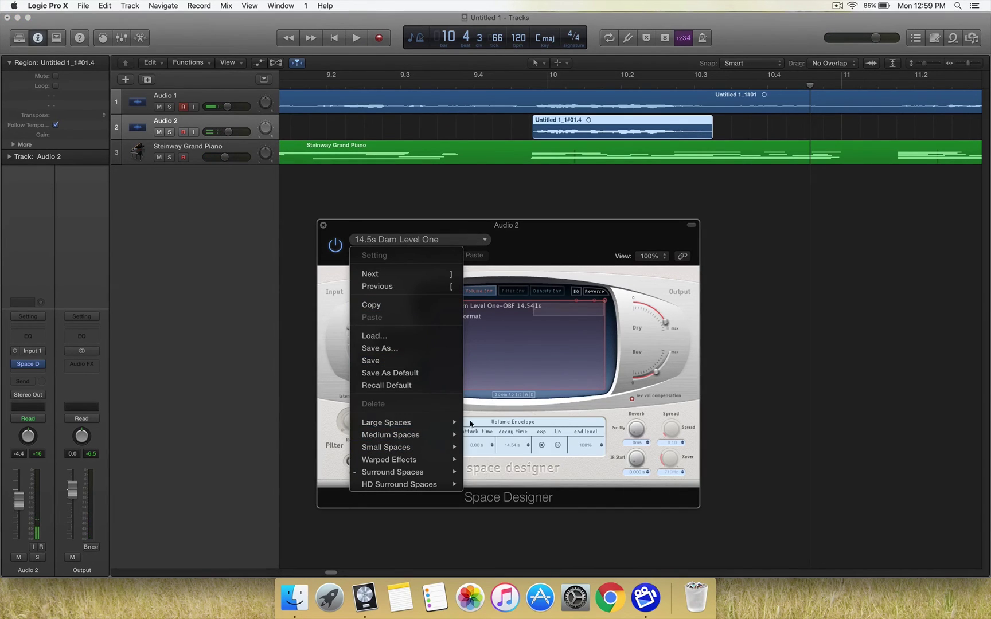
mouse_move(548, 447)
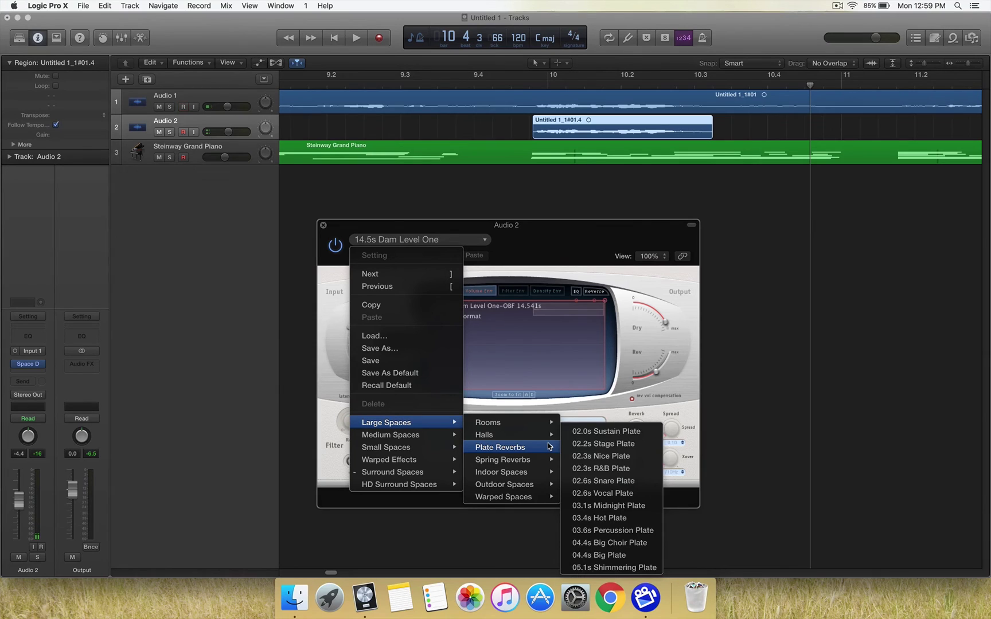
mouse_move(624, 568)
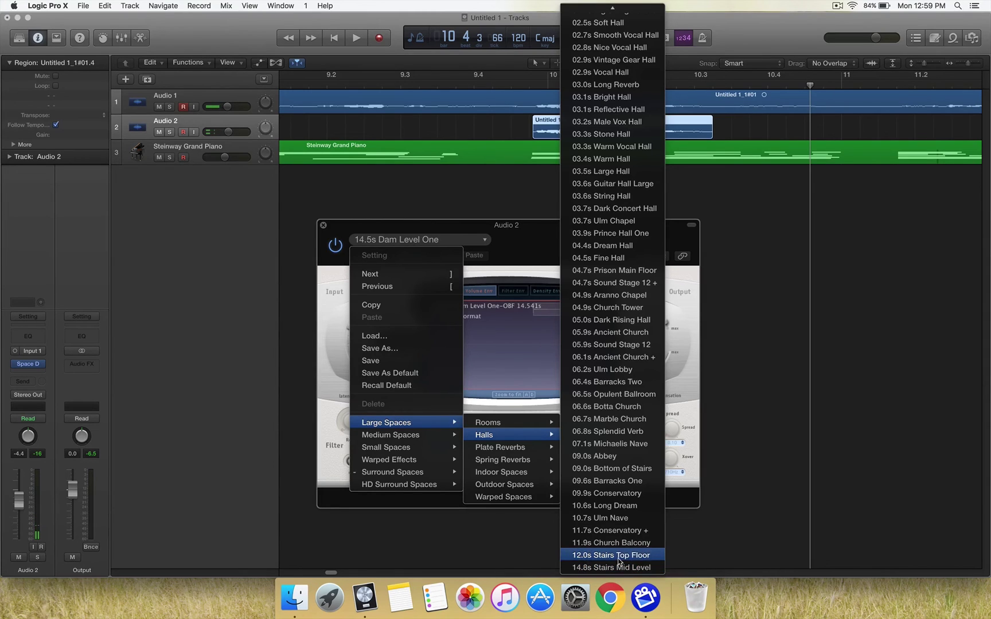
click(619, 556)
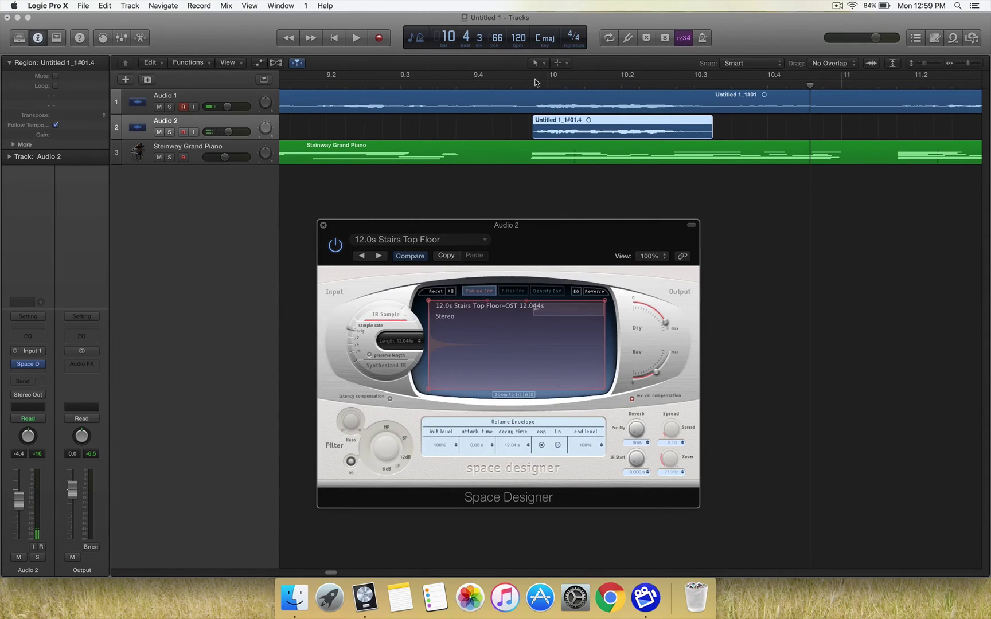
click(535, 82)
key(space)
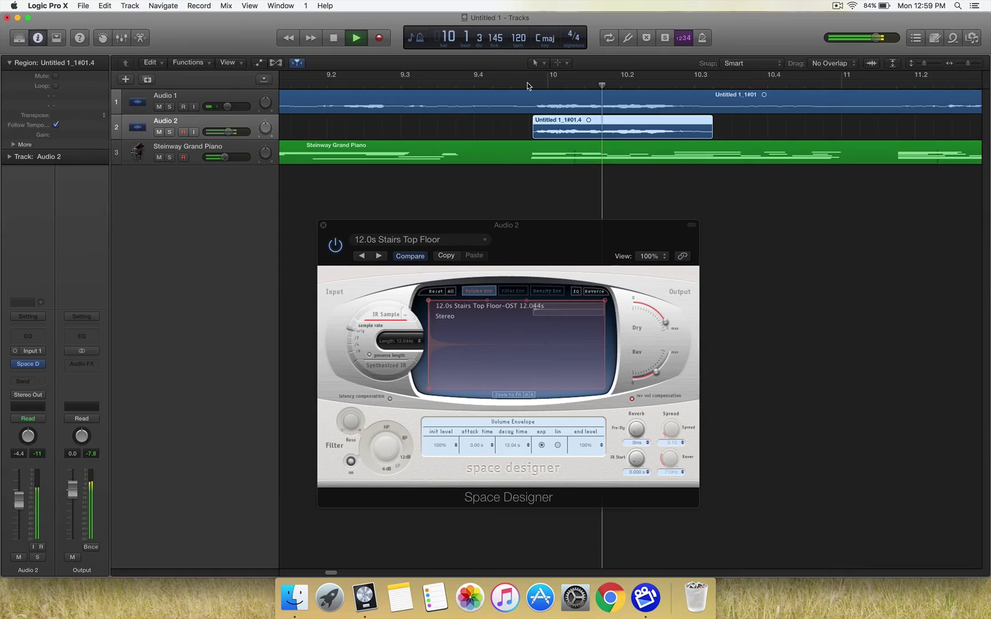
key(space)
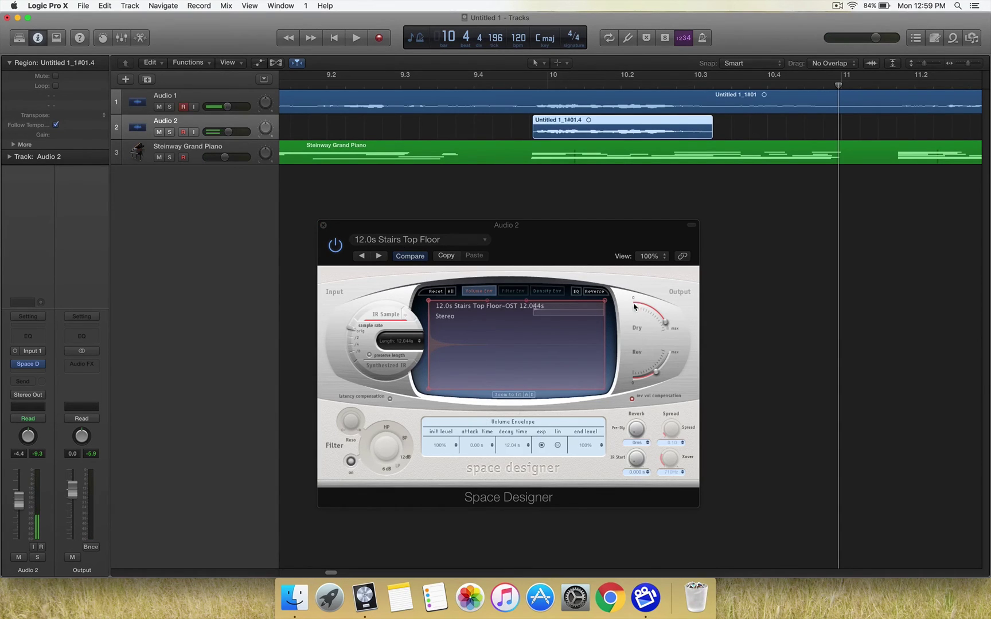
click(324, 226)
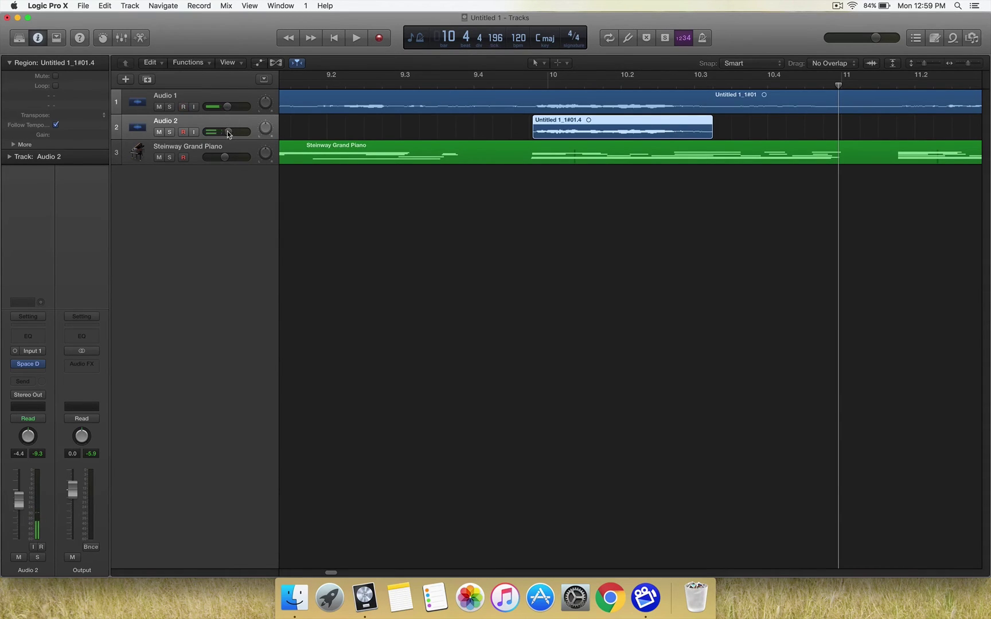
Step: Lower Audio 1 to -10.2 dB and the piano slightly, then play soloed Audio 2 from bar 9.7
drag(228, 134, 223, 107)
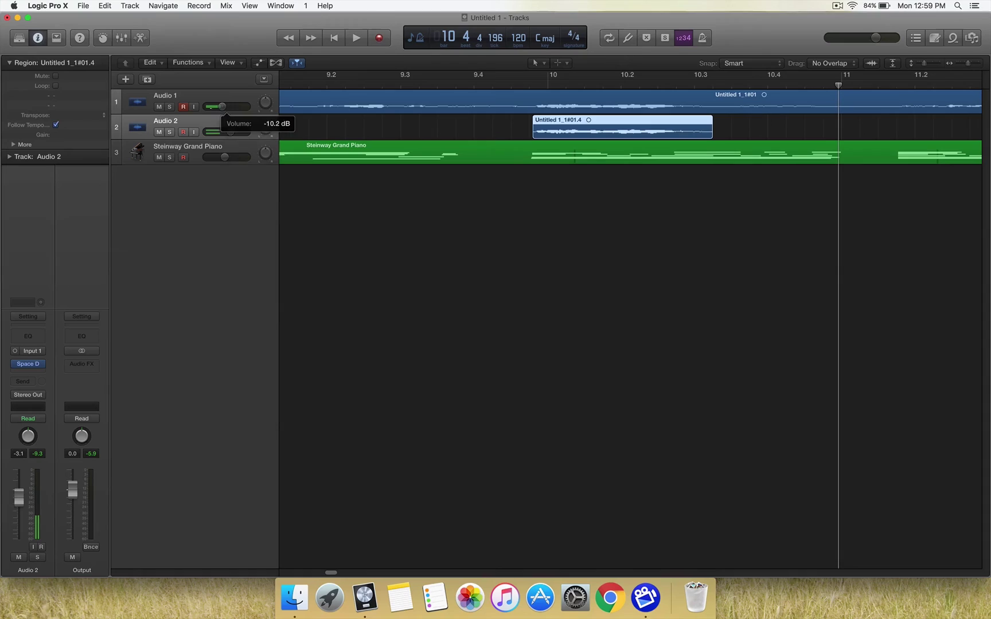
drag(223, 158, 217, 157)
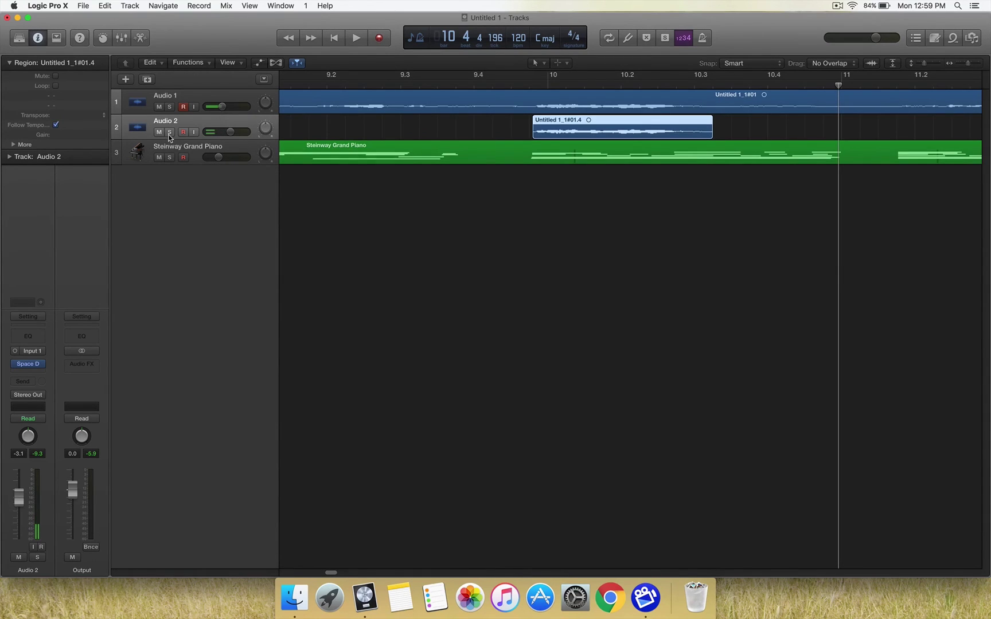
click(170, 132)
double_click(525, 84)
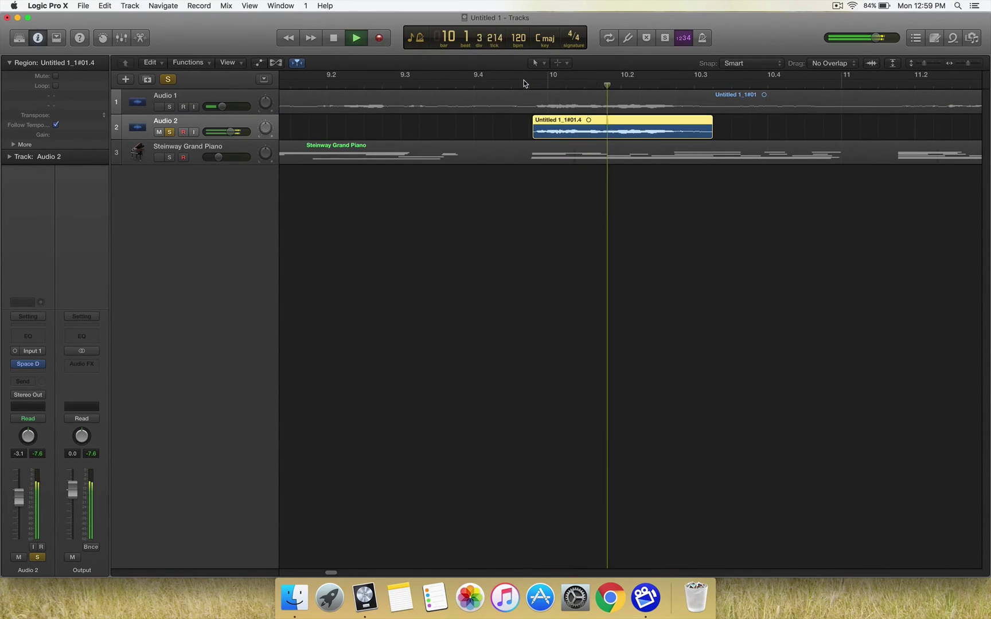
key(space)
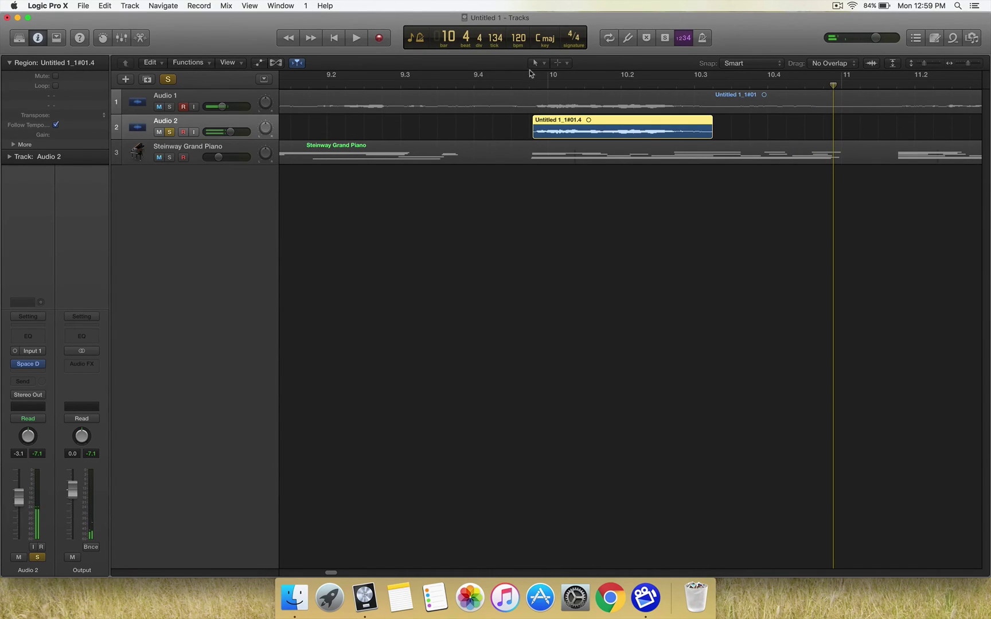
Step: Clear all solos and play the full mix from bar 9.3
click(170, 107)
click(168, 79)
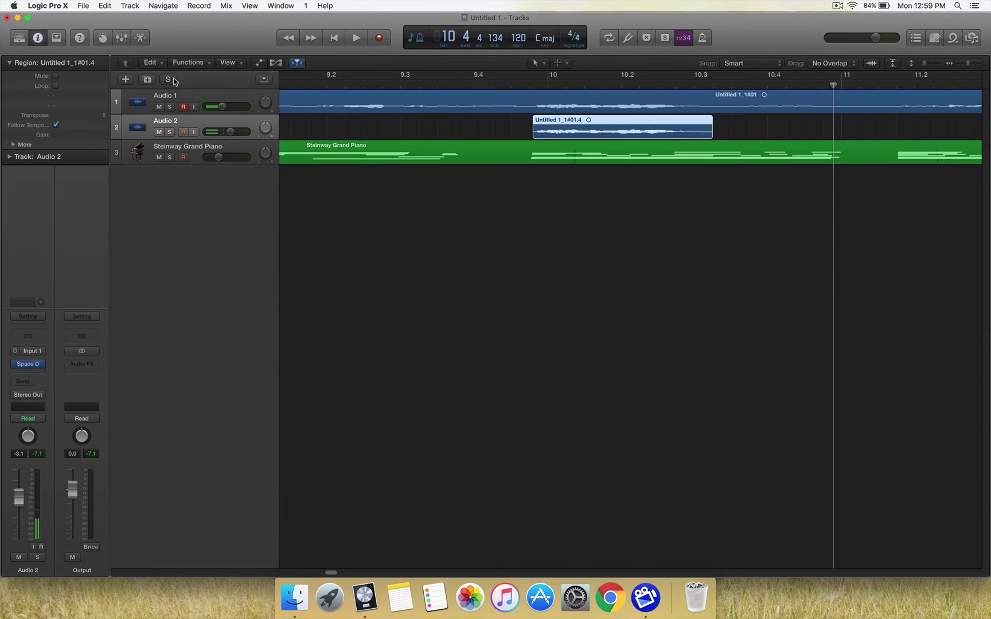
click(422, 85)
key(space)
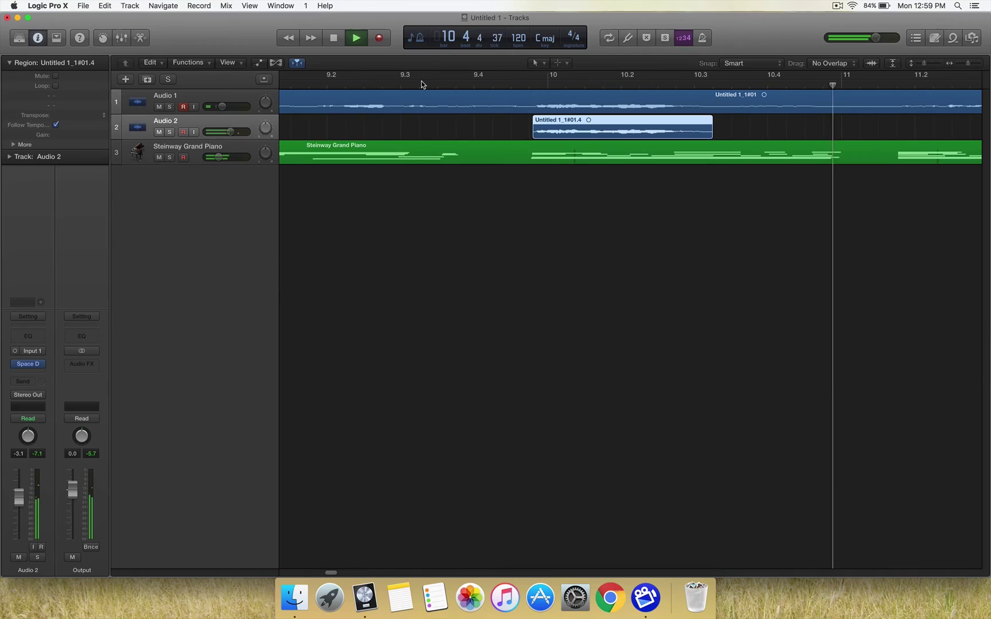
key(space)
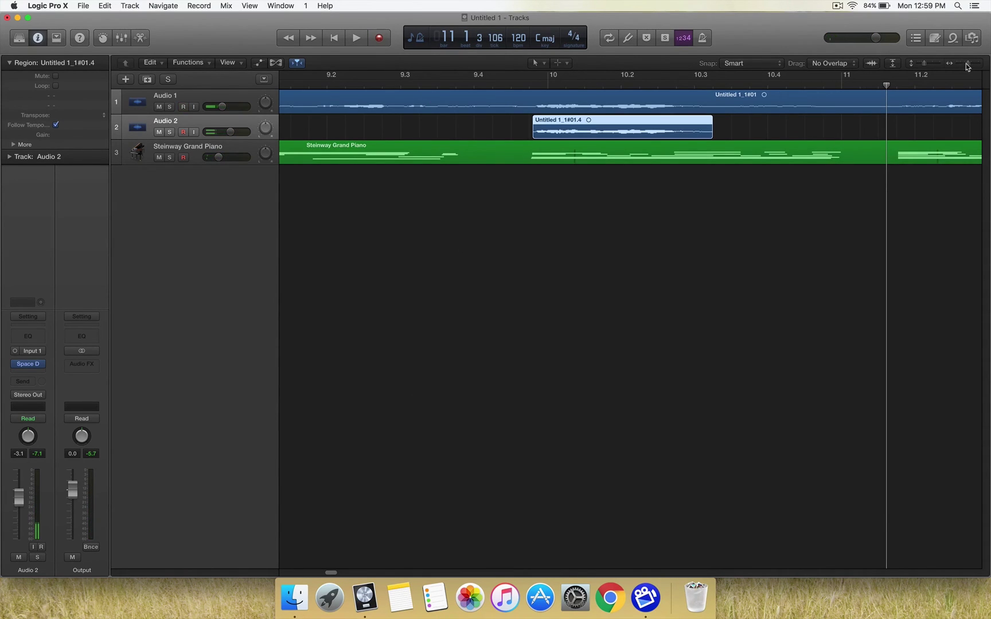
Step: Zoom out, audition around bar 13, and mark Audio 1's vocal from bar 13.3 to 14.2
drag(967, 63, 958, 70)
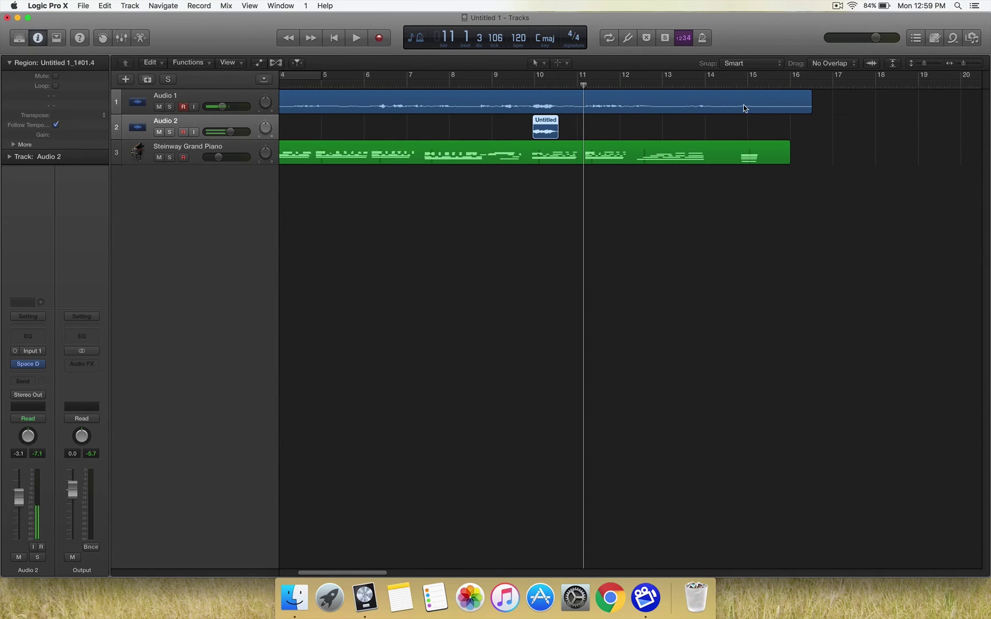
drag(584, 87, 687, 88)
key(space)
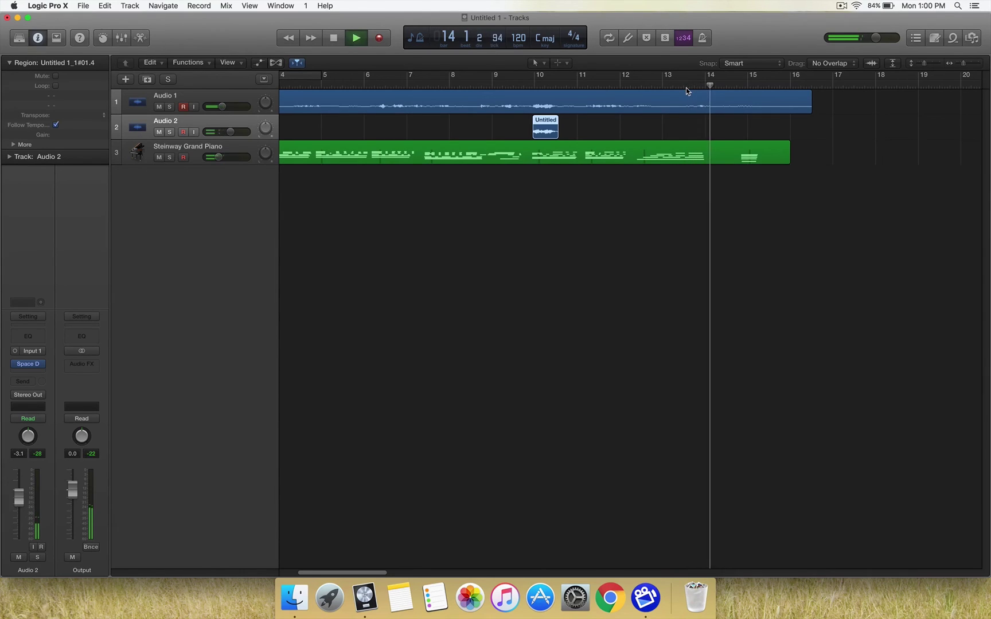
key(space)
click(747, 107)
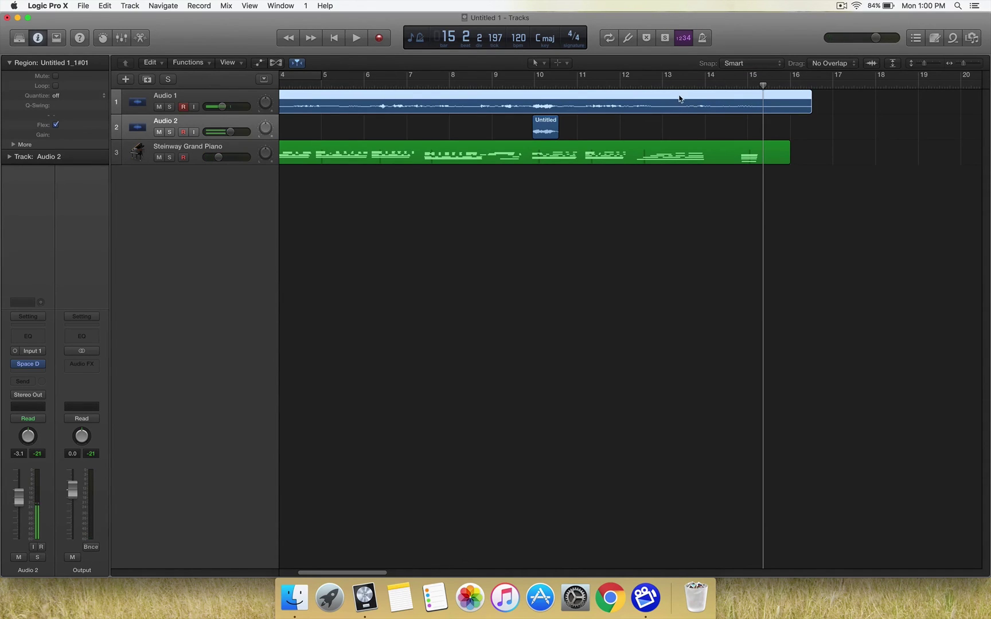
drag(684, 107, 717, 107)
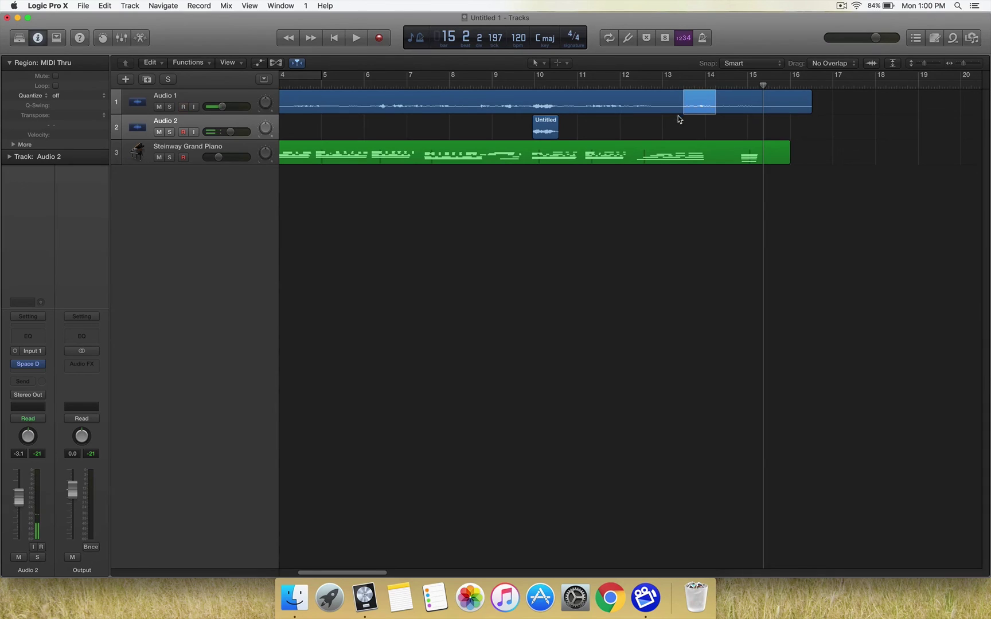
Step: Paste the marked phrase onto Audio 2 at bar 13.3, play it, then select the bar-10 snippet
click(683, 86)
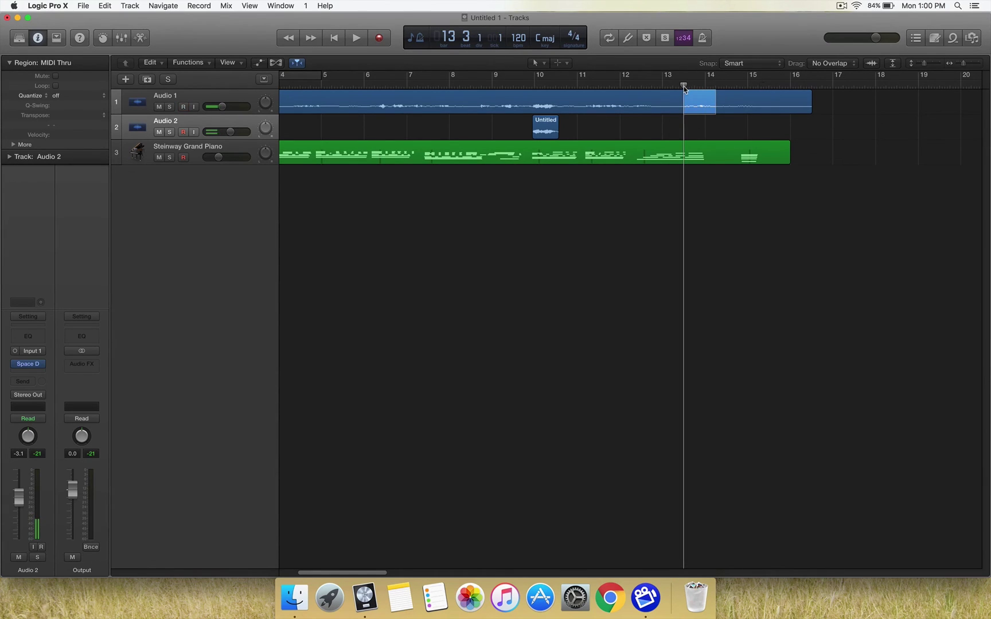
click(392, 134)
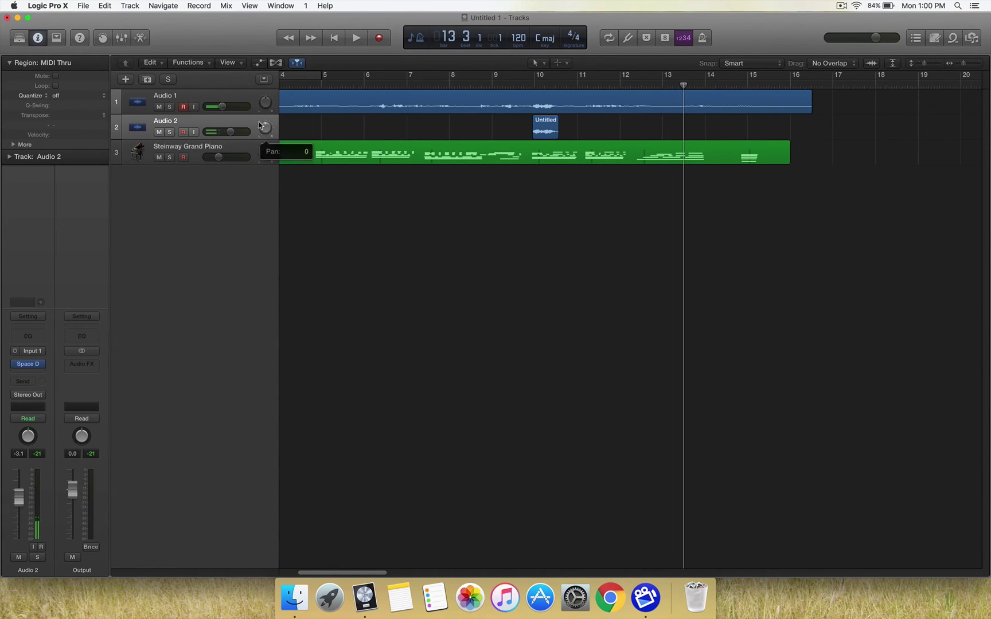
key(super+v)
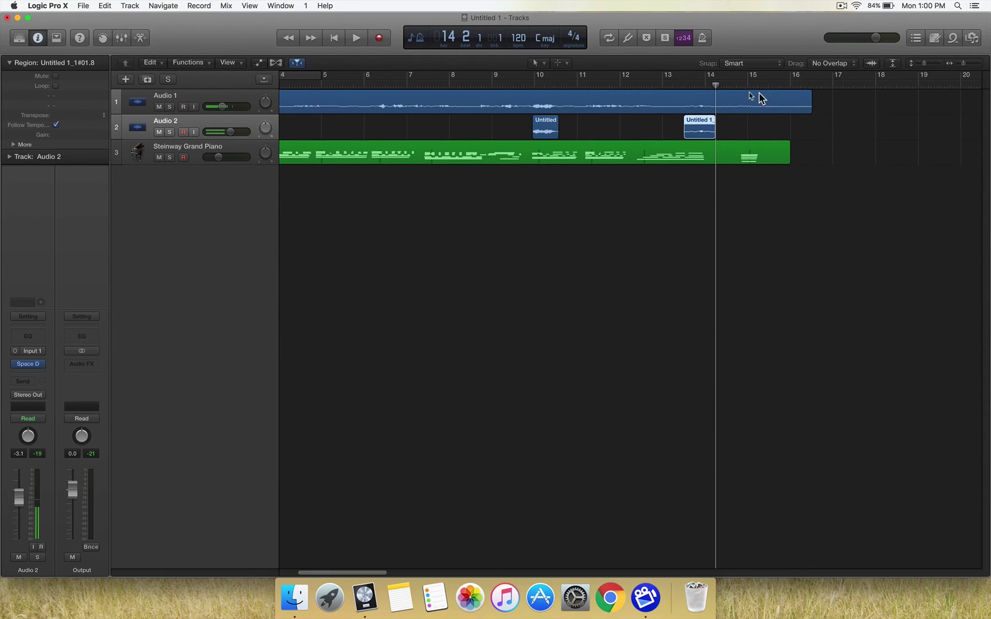
drag(715, 85, 674, 101)
key(space)
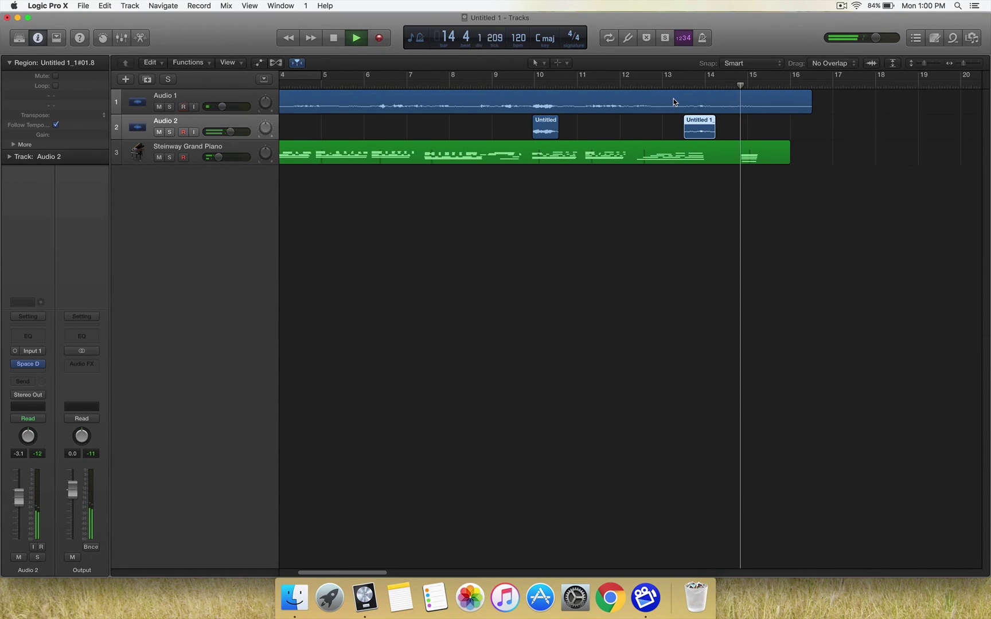
key(space)
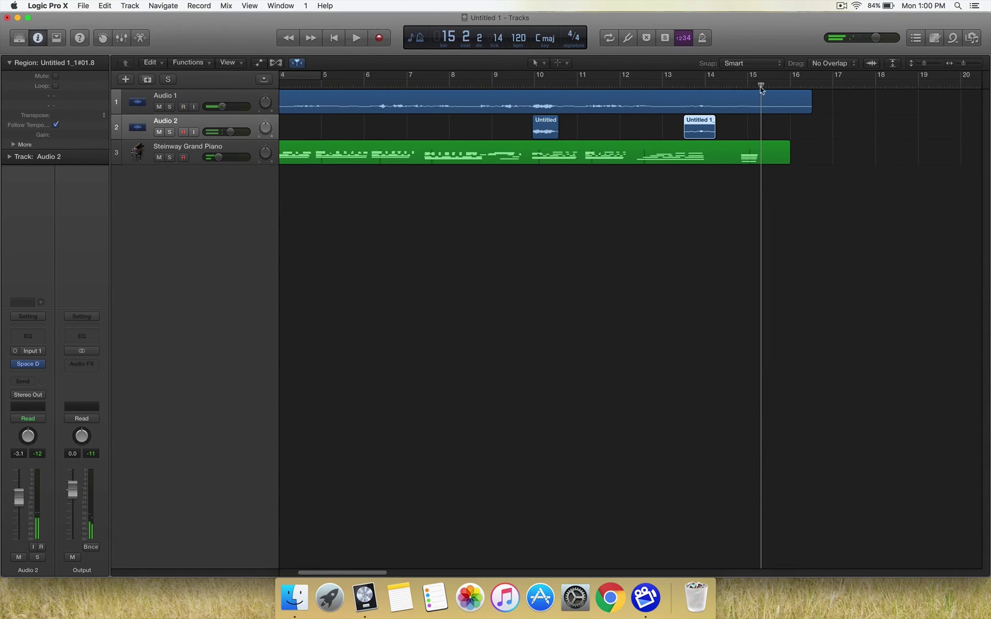
drag(761, 89, 502, 96)
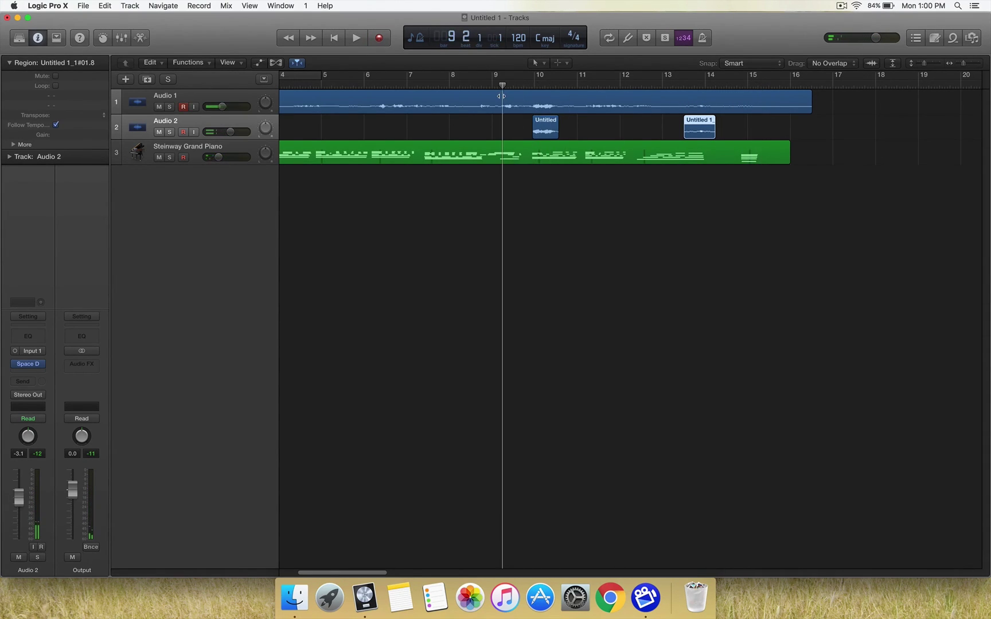
click(544, 125)
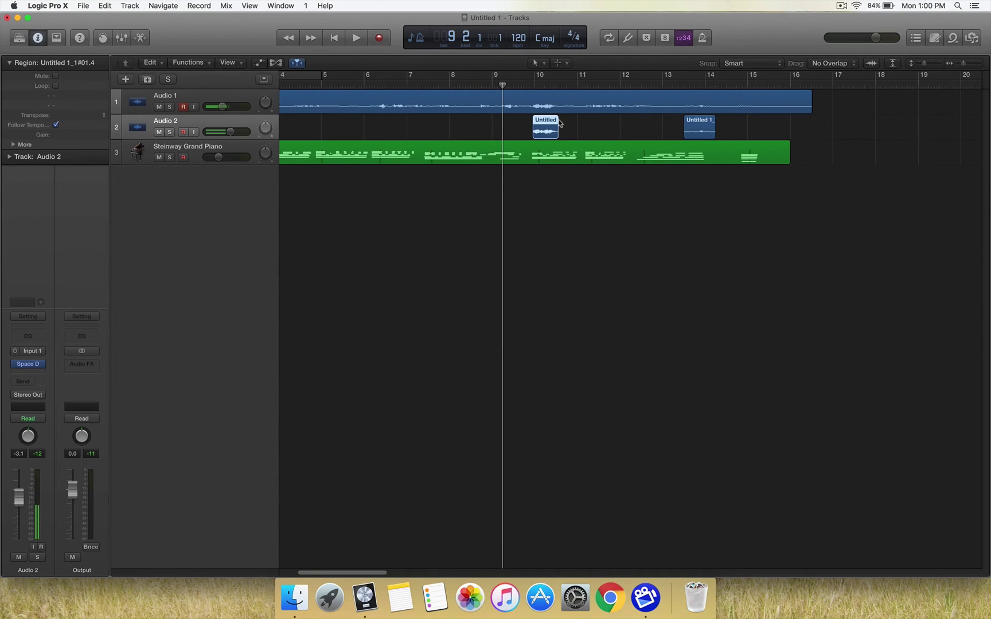
Step: Insert a stereo Echo after Space Designer on Audio 2, play from bar 9.4.3, and close it
drag(502, 85, 530, 85)
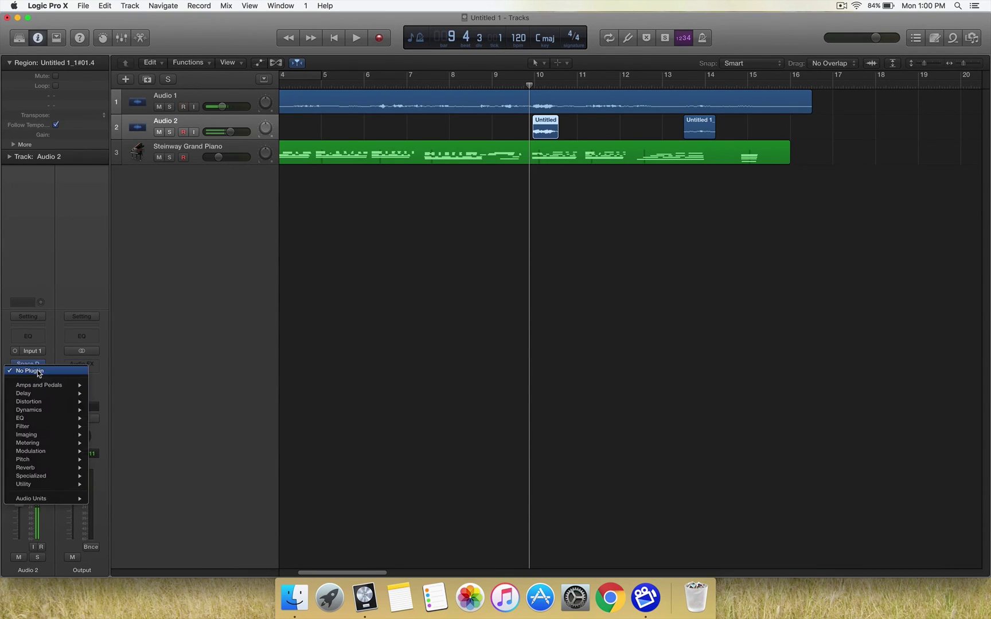
mouse_move(63, 394)
mouse_move(128, 401)
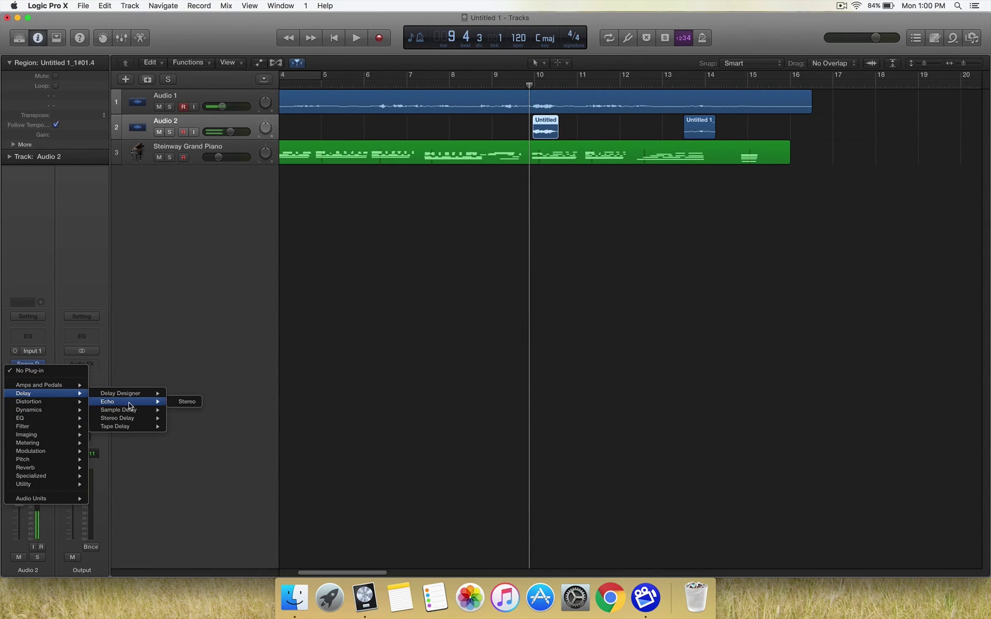
click(197, 401)
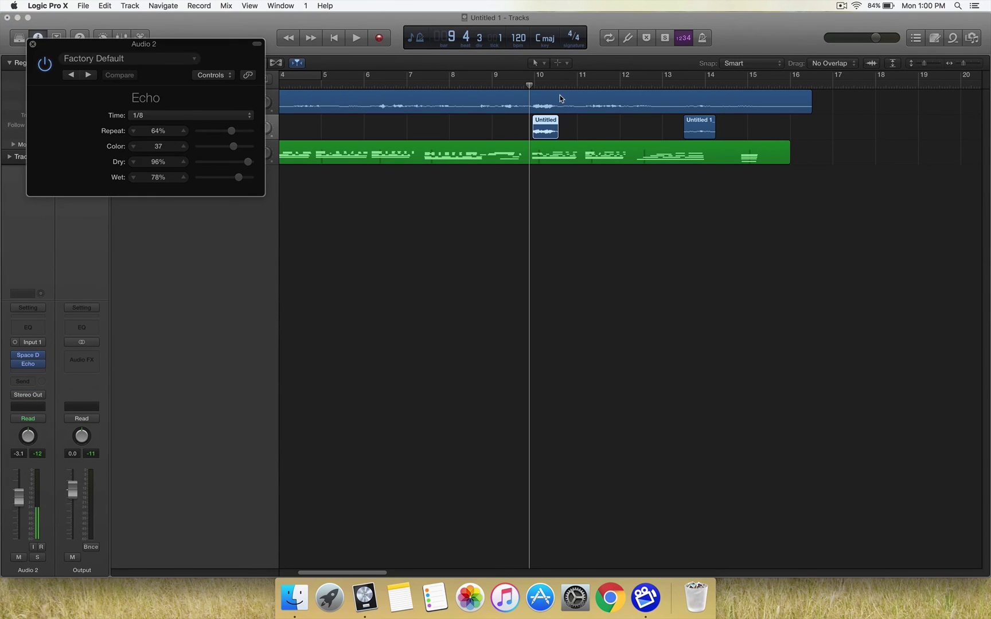
key(space)
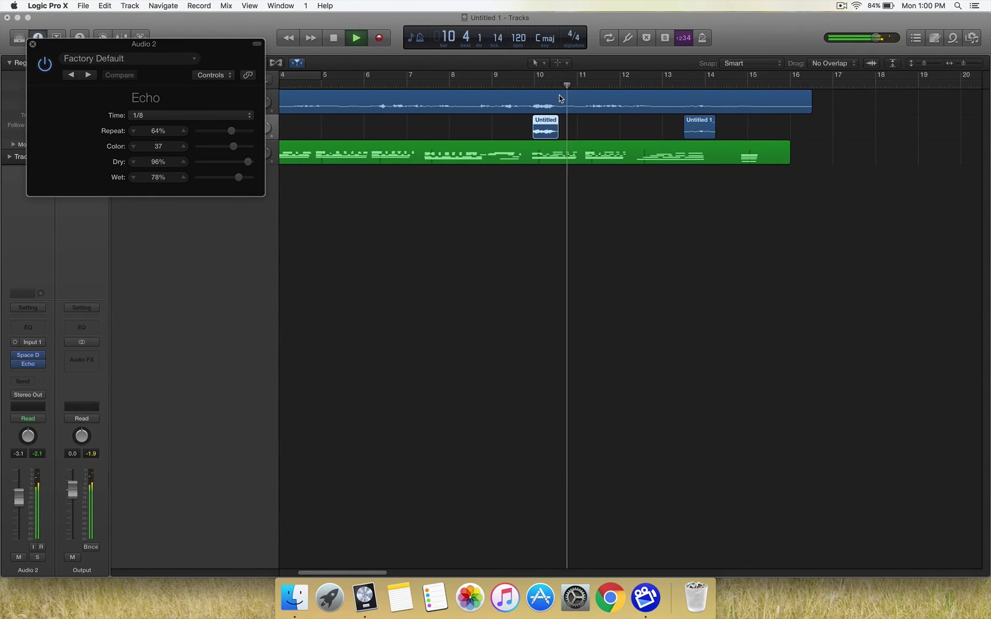
key(space)
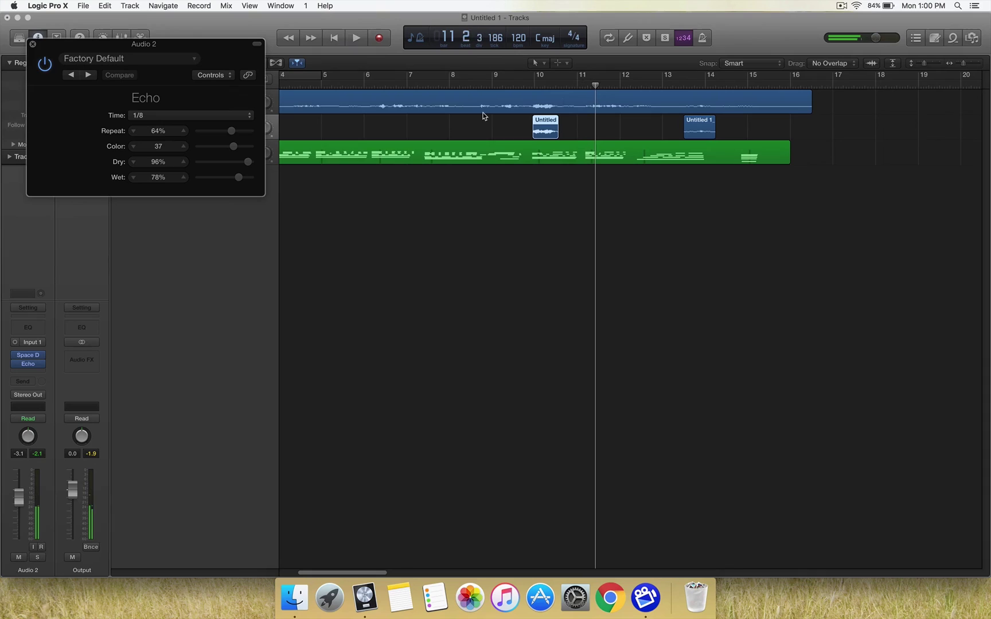
click(33, 44)
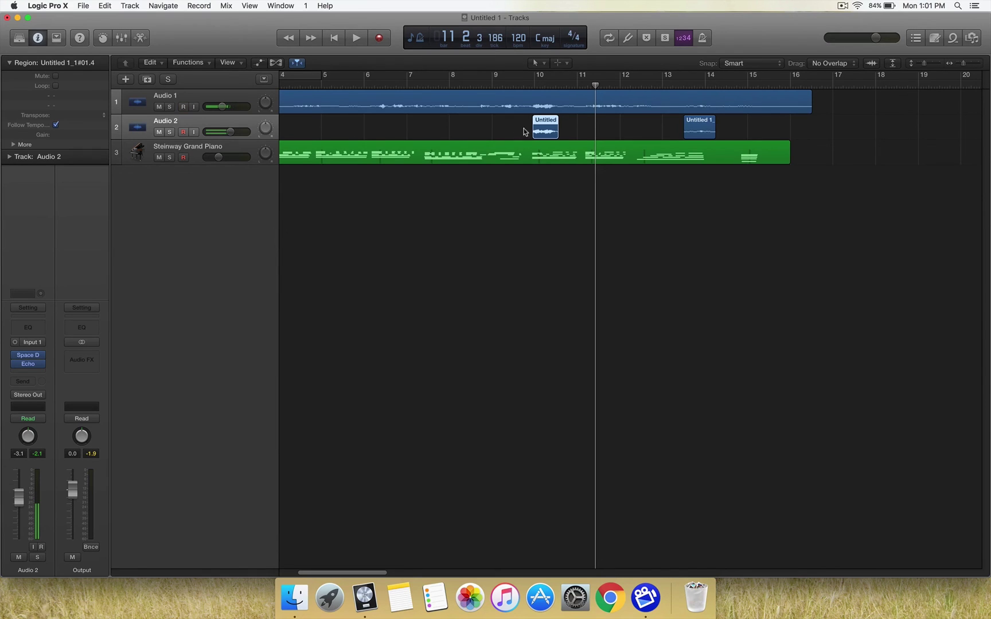
Step: Trim the bar-10 snippet's start and end despite the flex warning, then play it back
drag(534, 129, 544, 130)
click(578, 209)
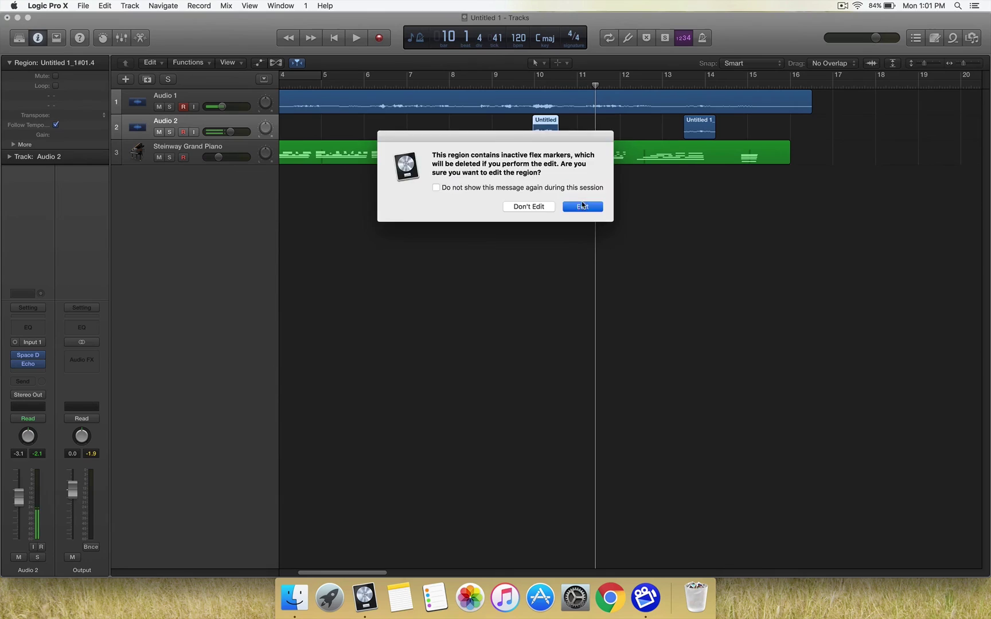
drag(555, 131, 548, 133)
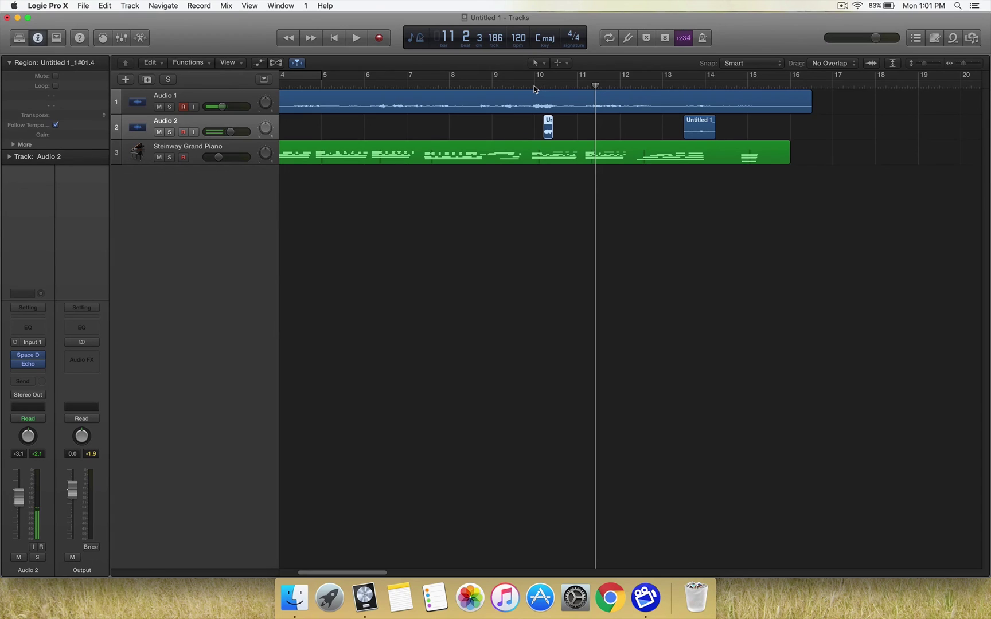
click(534, 85)
key(space)
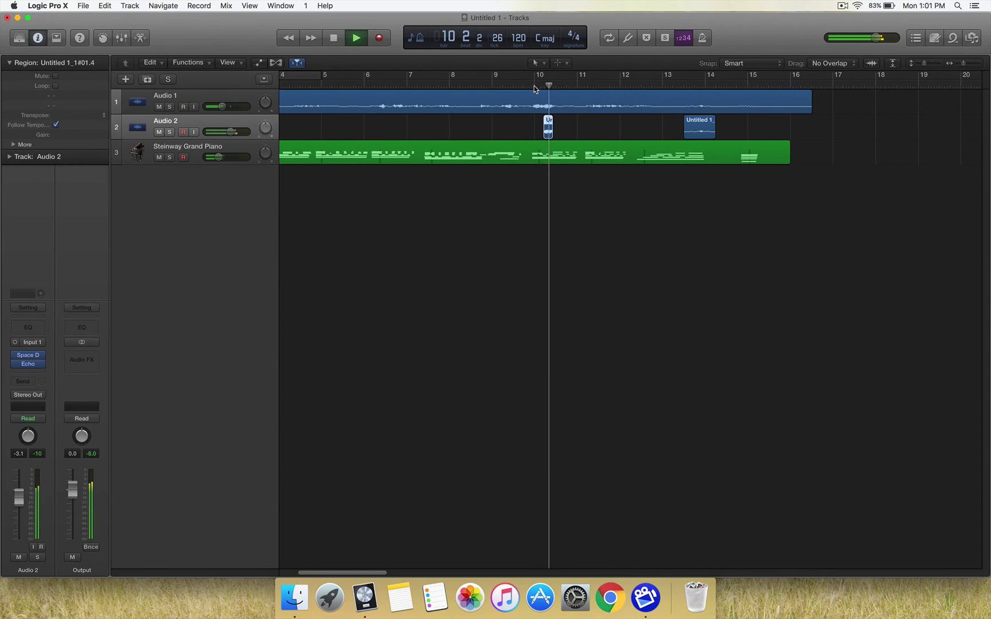
key(space)
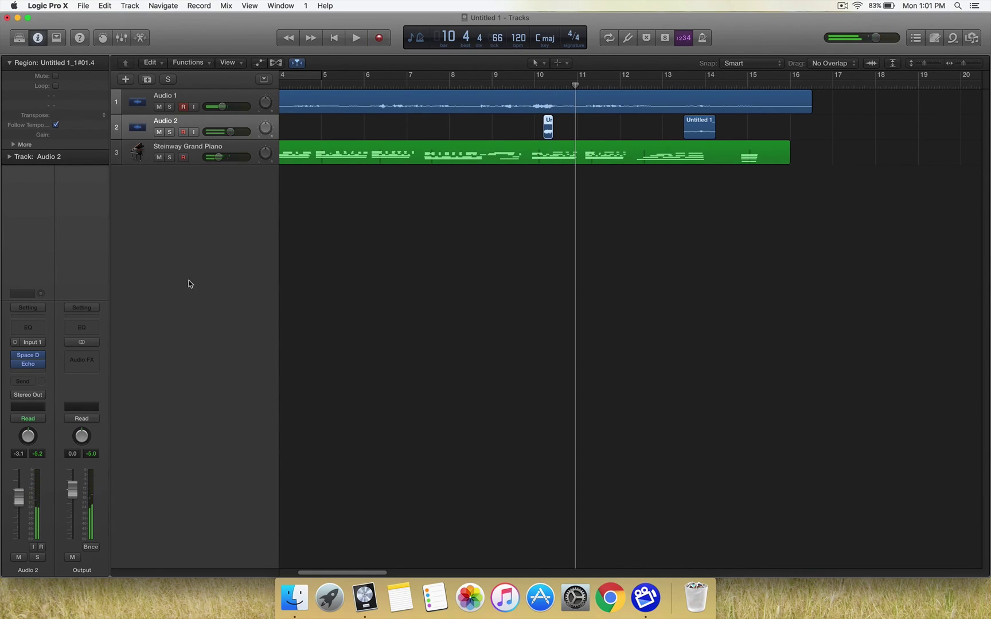
click(362, 161)
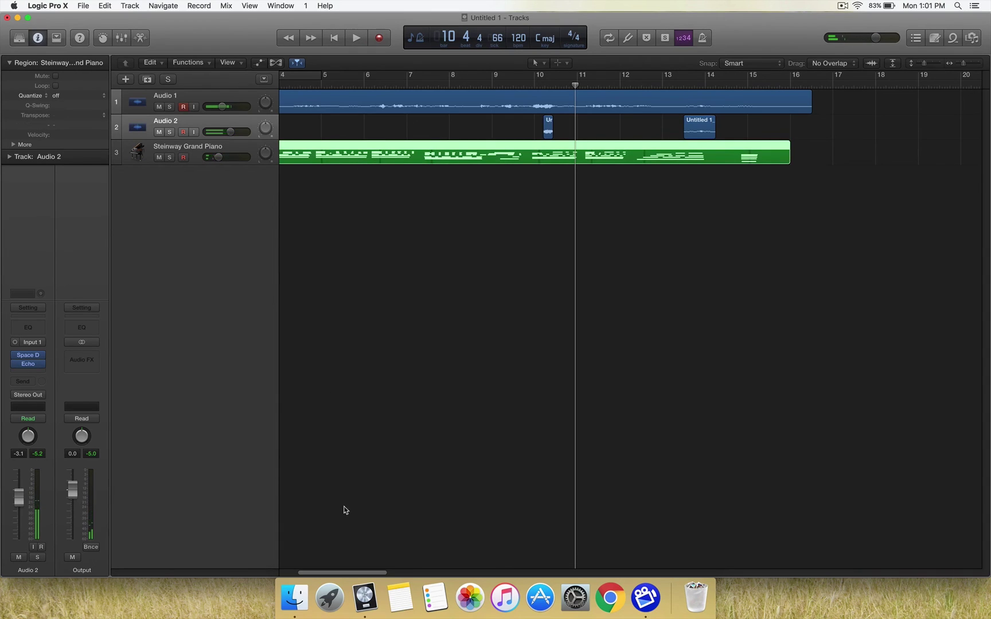